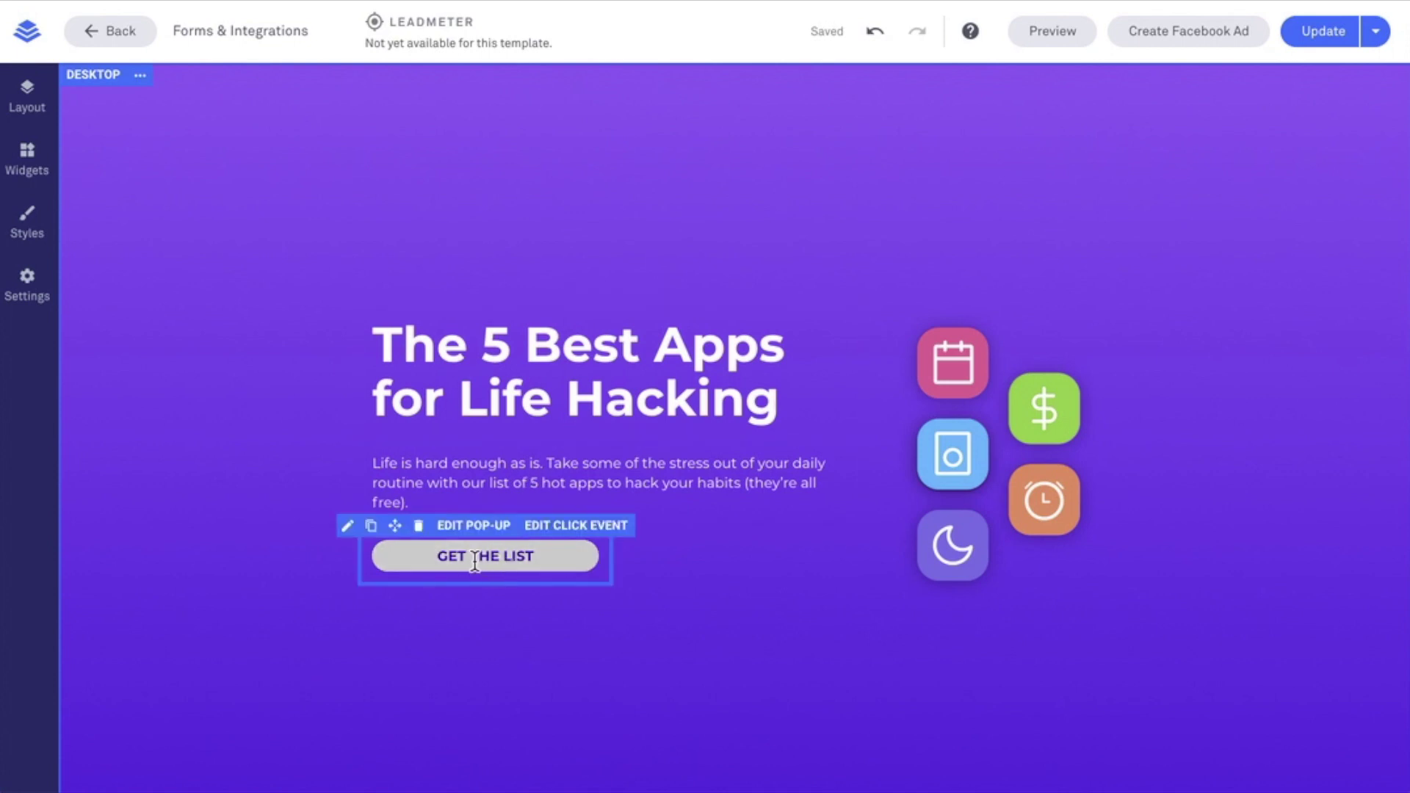
Open the button's pop-up, close it again, and show the page widget library
left_click(484, 526)
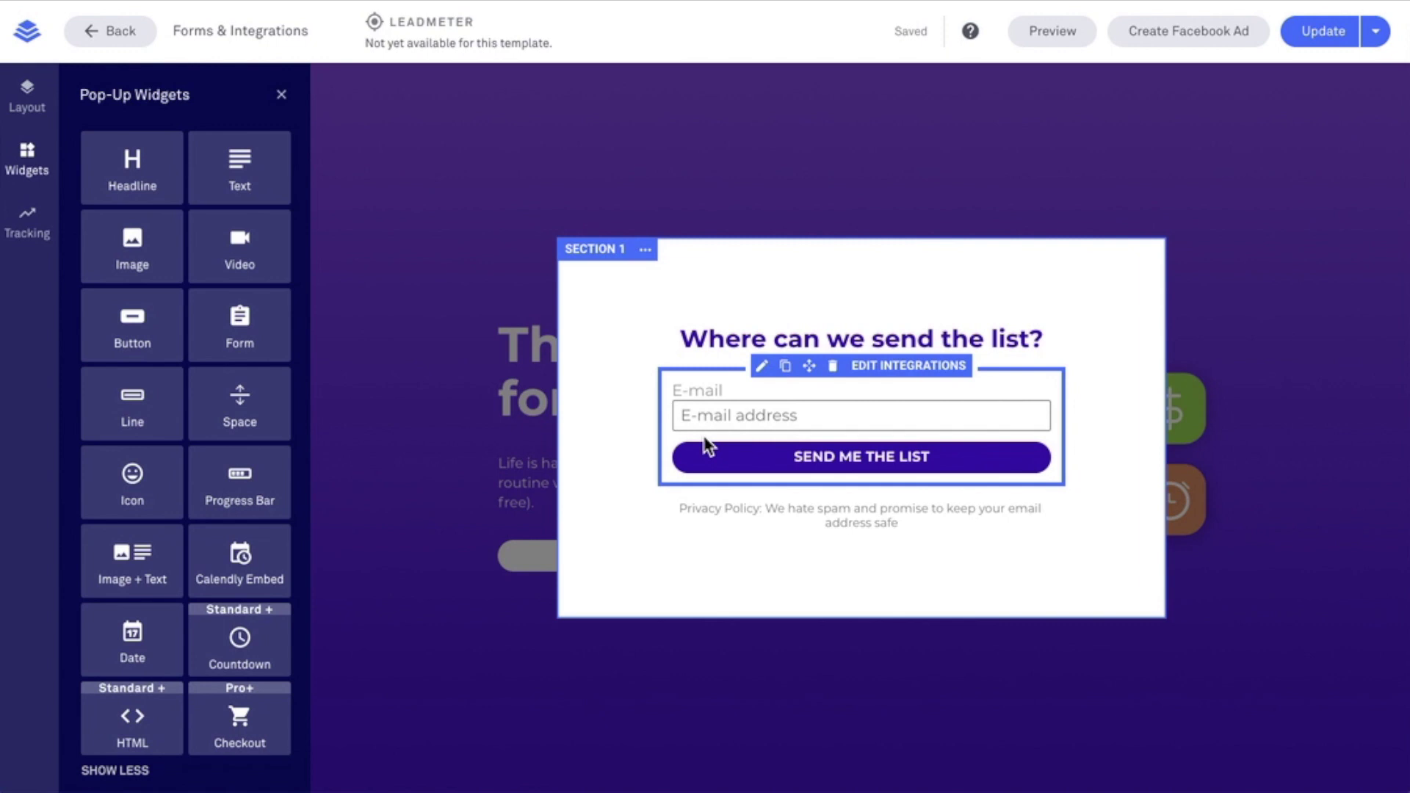
left_click(474, 304)
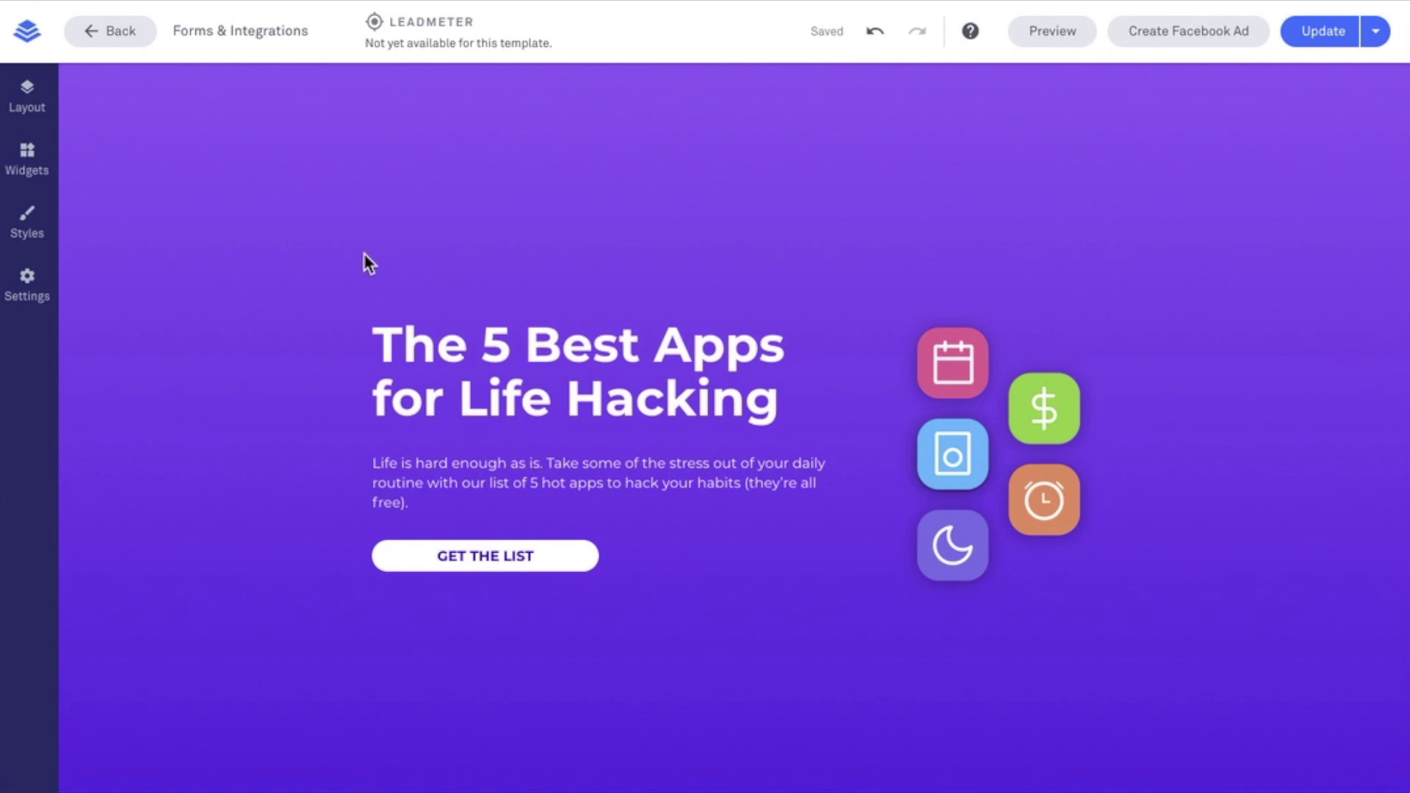
left_click(29, 170)
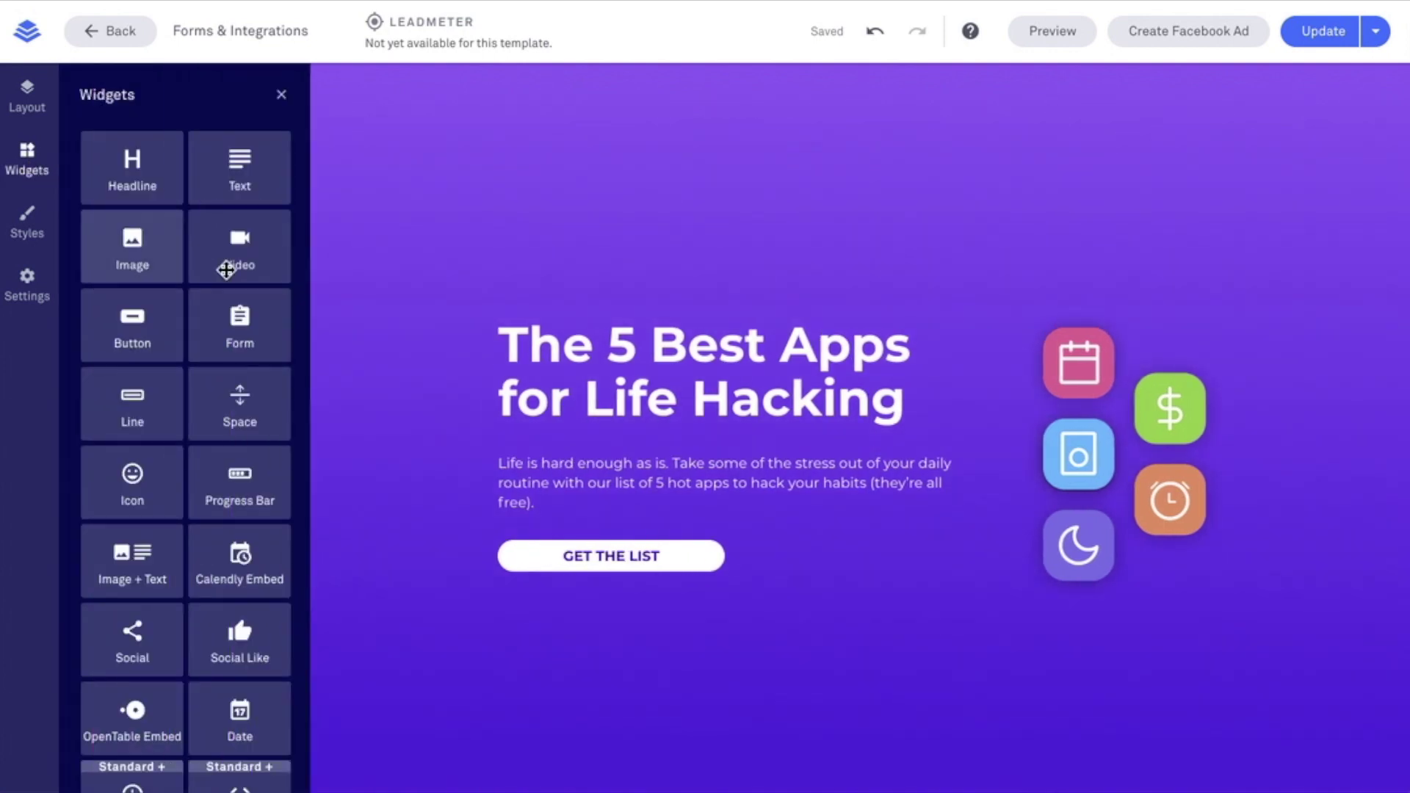
Add and delete a trial sign-up form, then reopen the GET THE LIST button's pop-up
left_click_drag(266, 321, 680, 300)
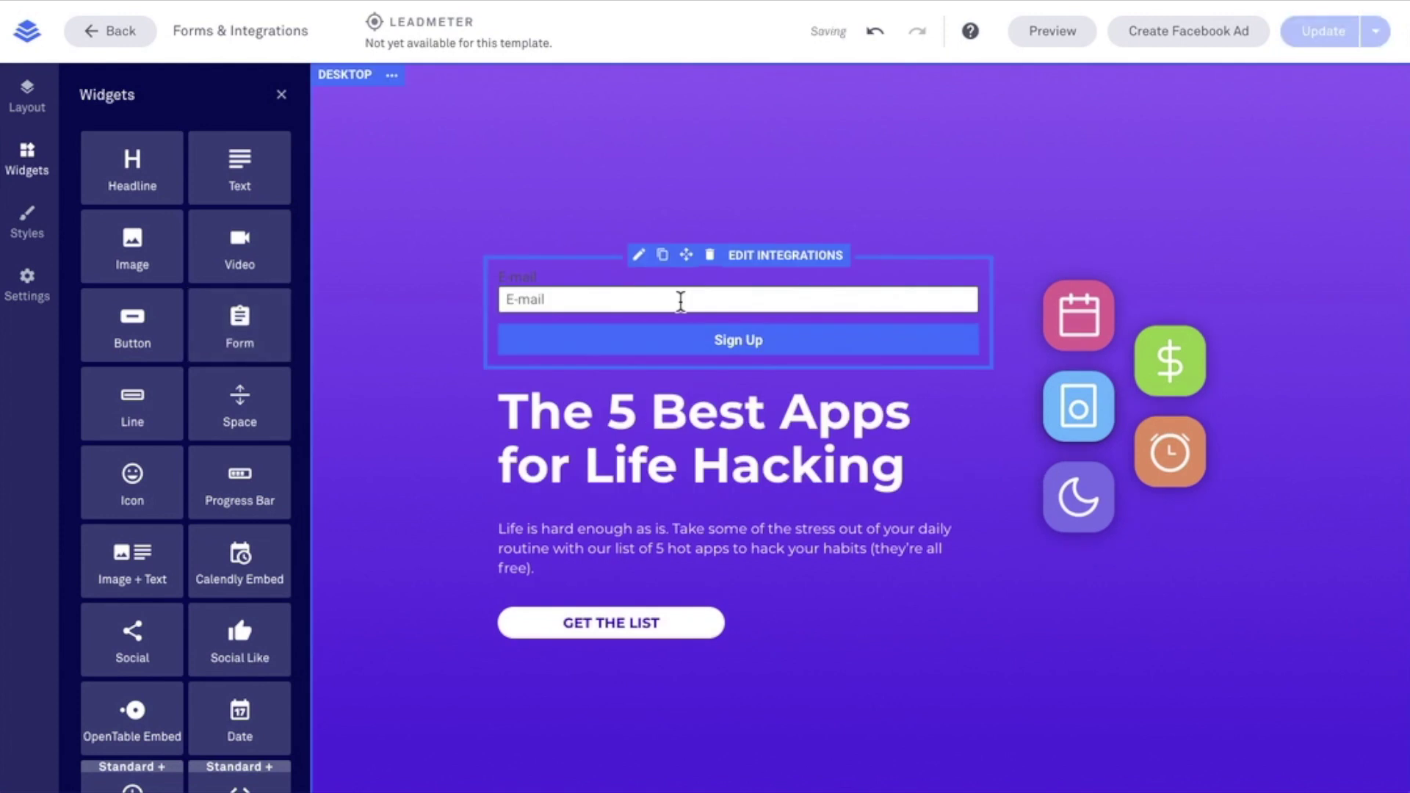
left_click(709, 256)
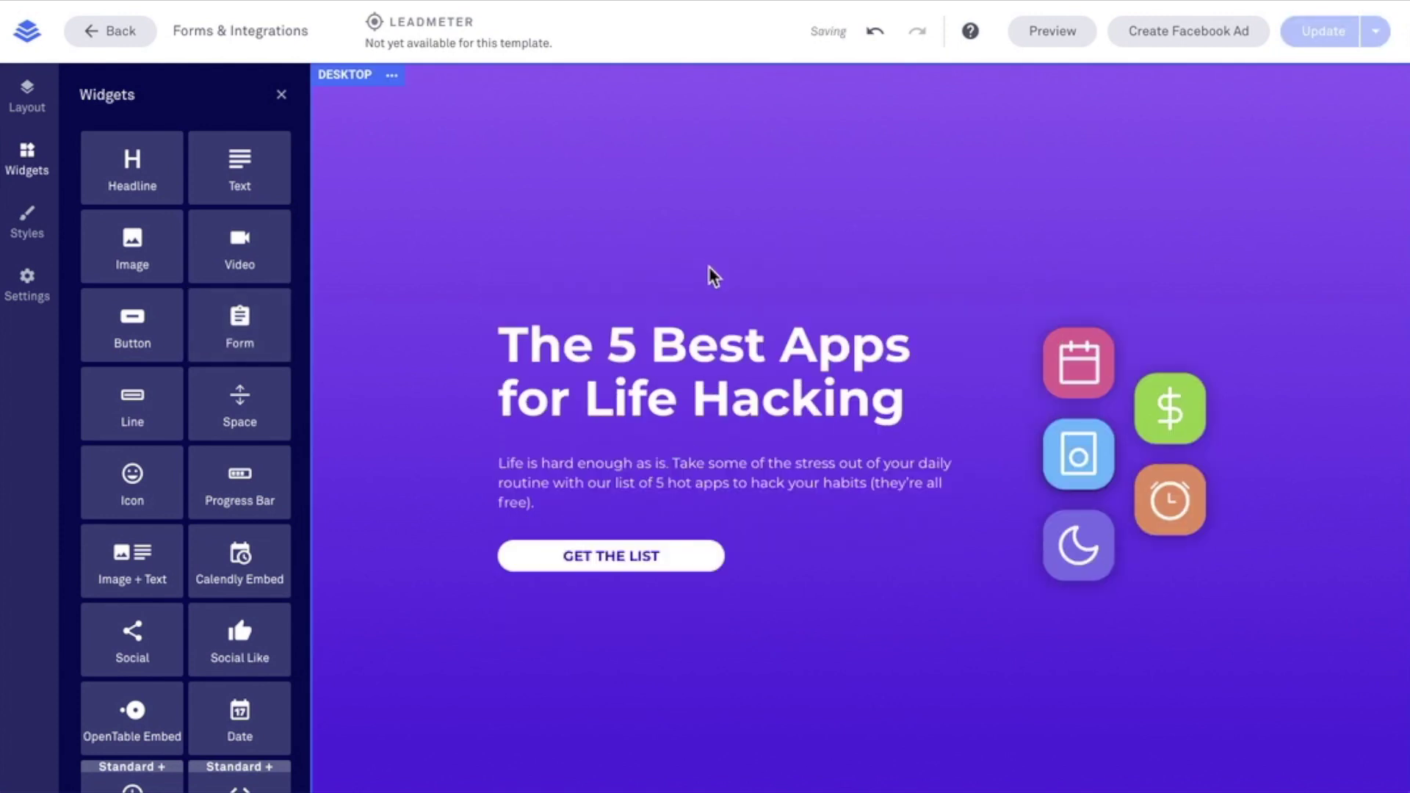
mouse_move(624, 573)
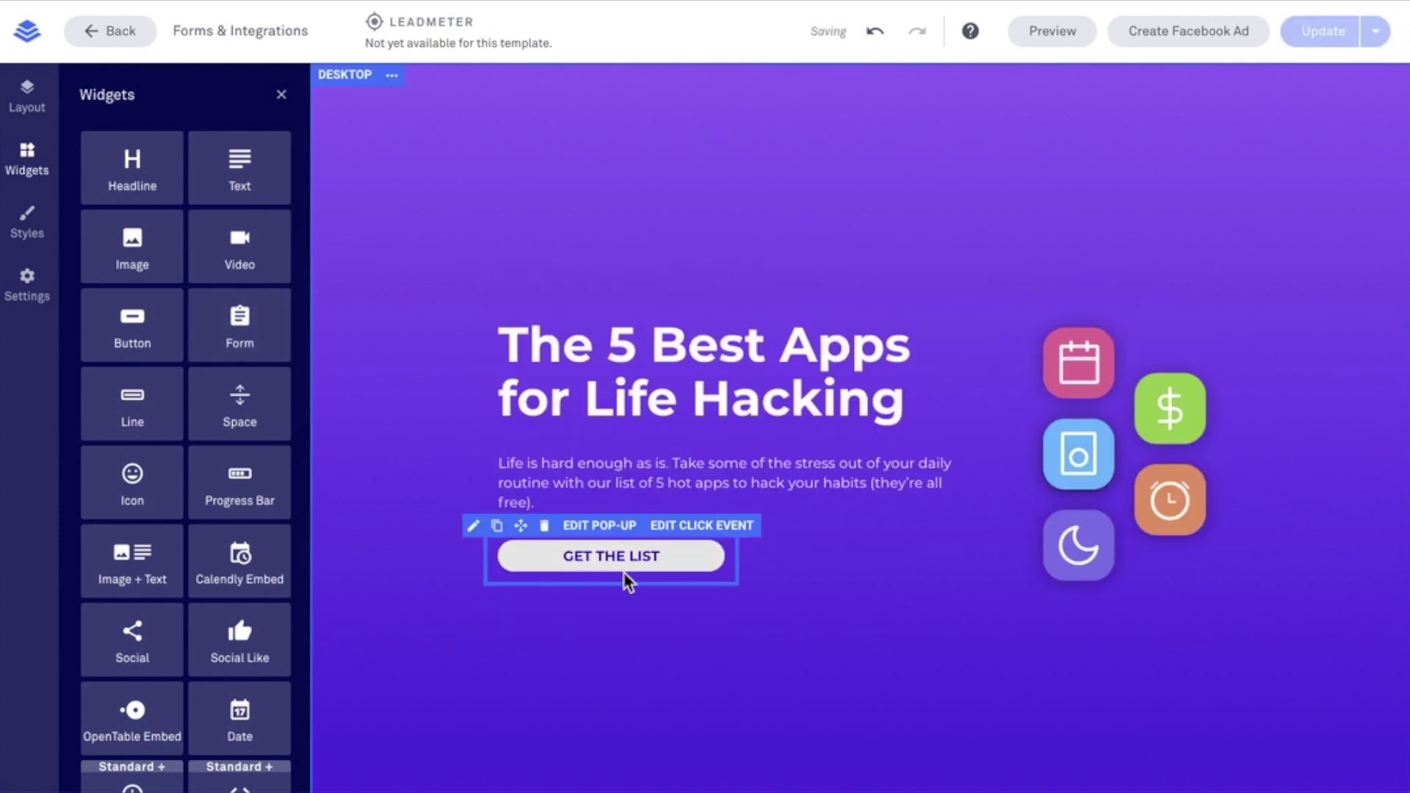
left_click(602, 526)
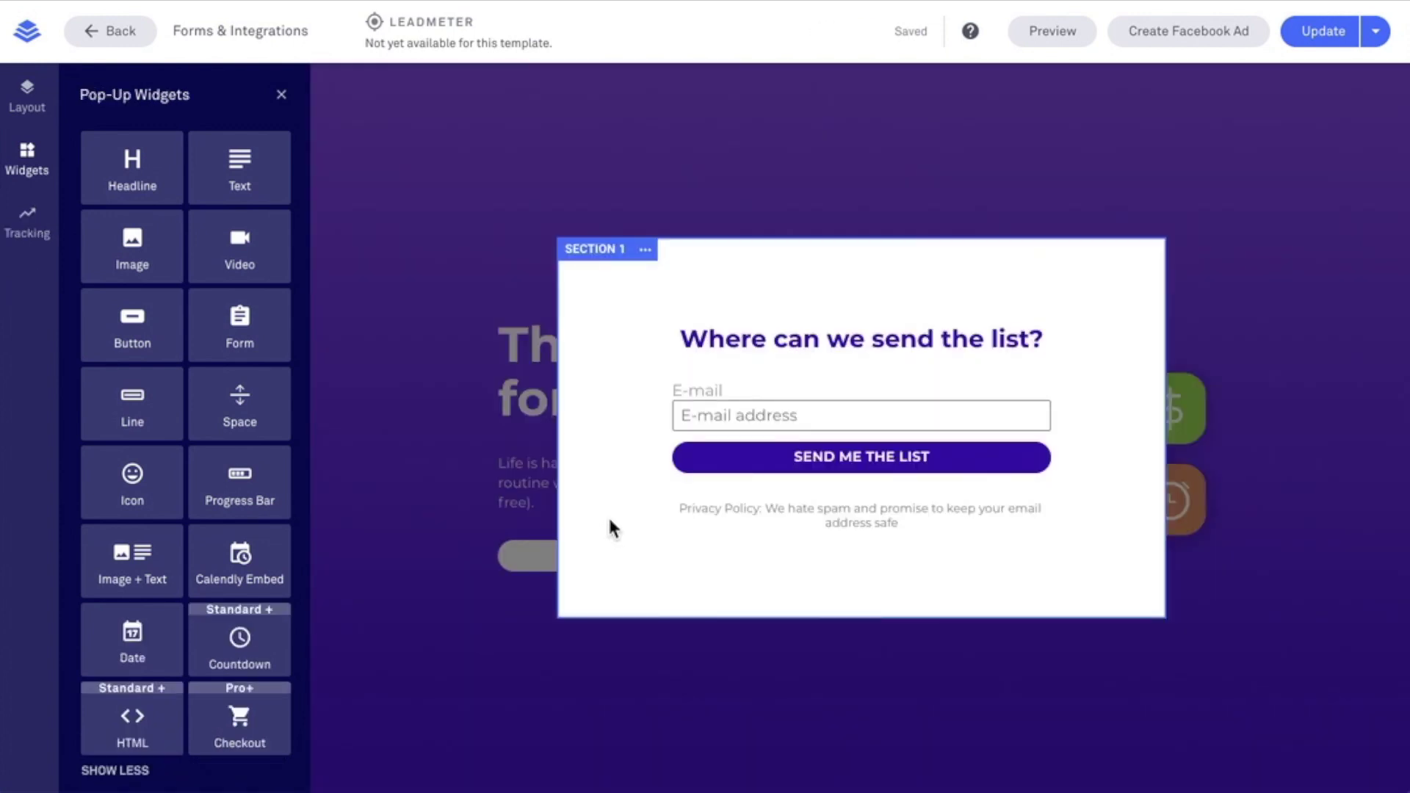
mouse_move(728, 450)
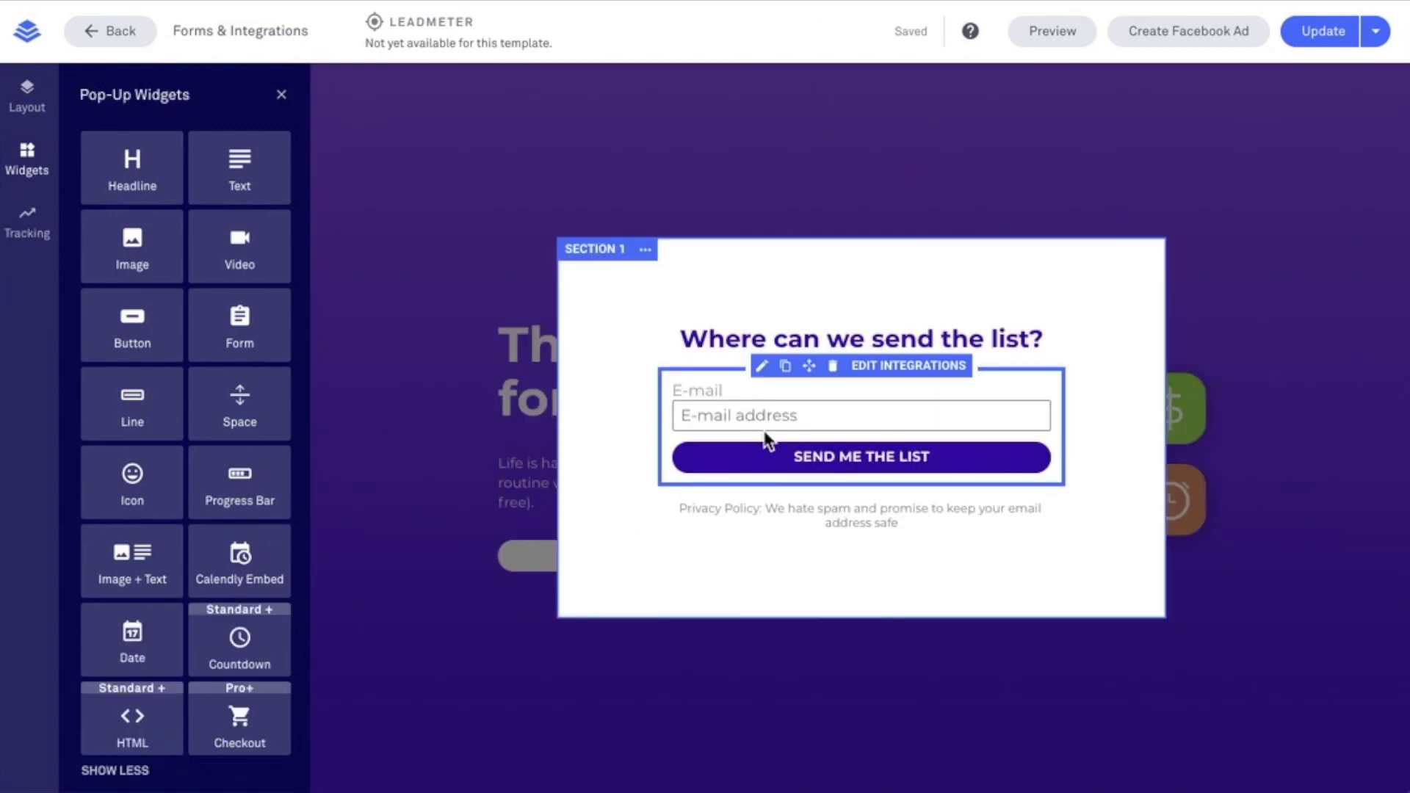
Open the e-mail form's integration settings, check its form name, and start adding an integration
left_click(901, 376)
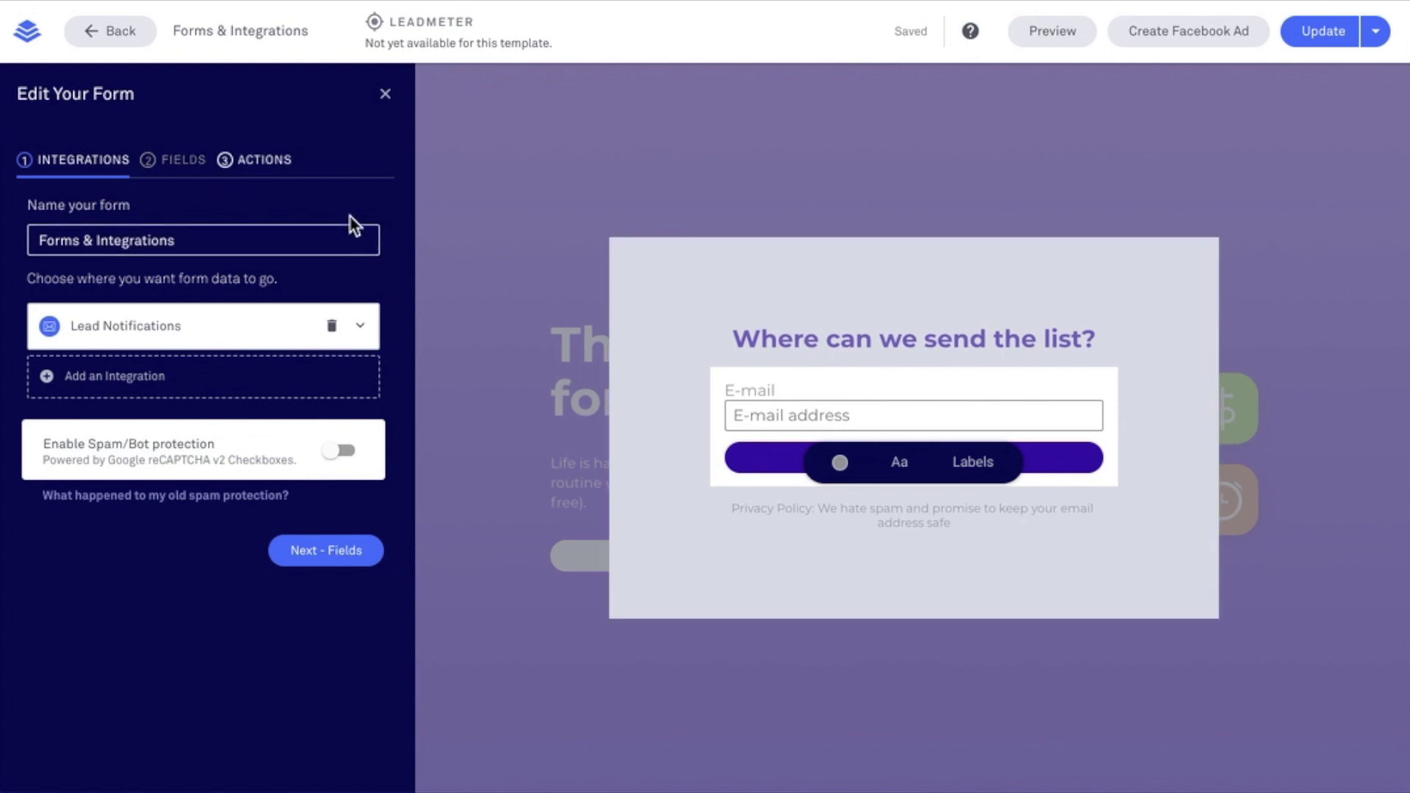
mouse_move(769, 451)
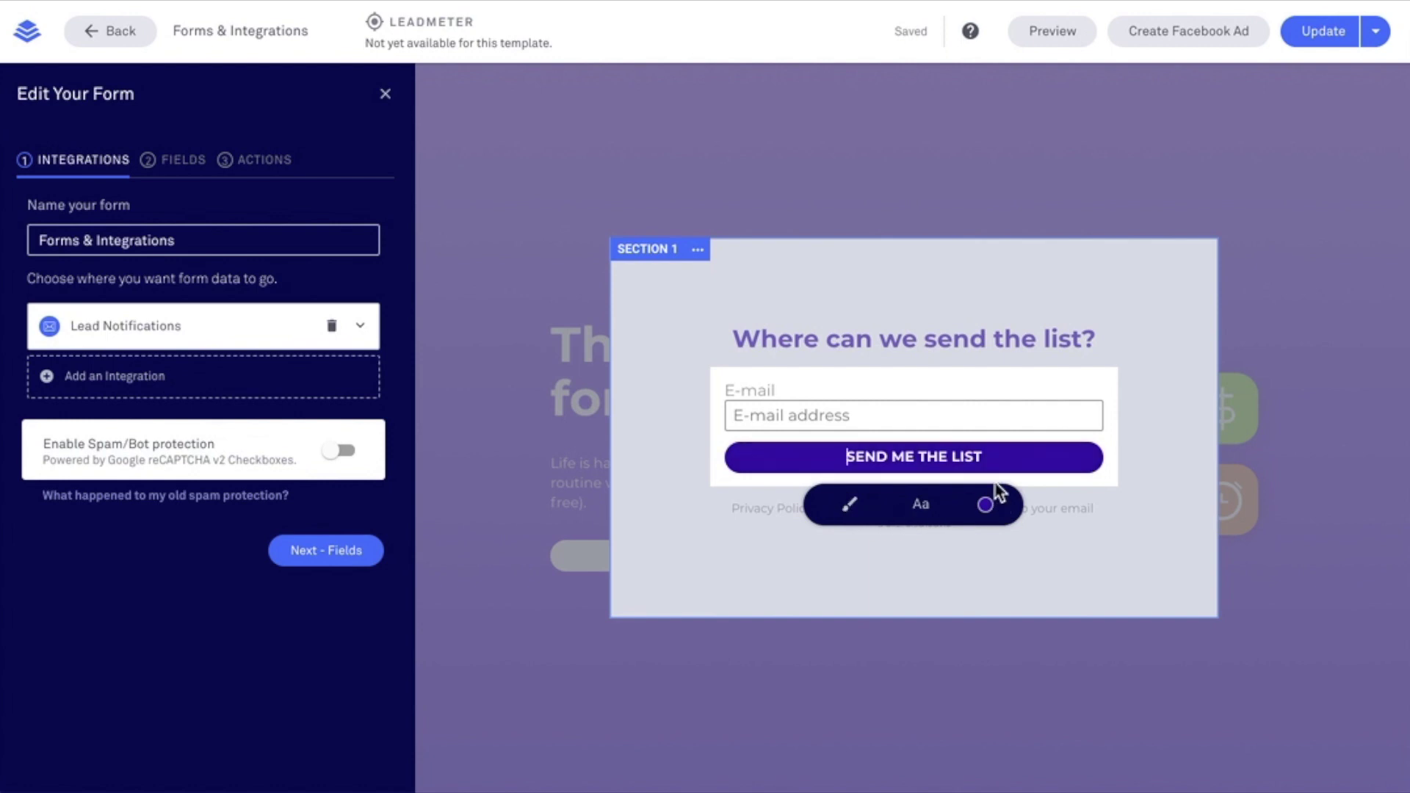
left_click(934, 400)
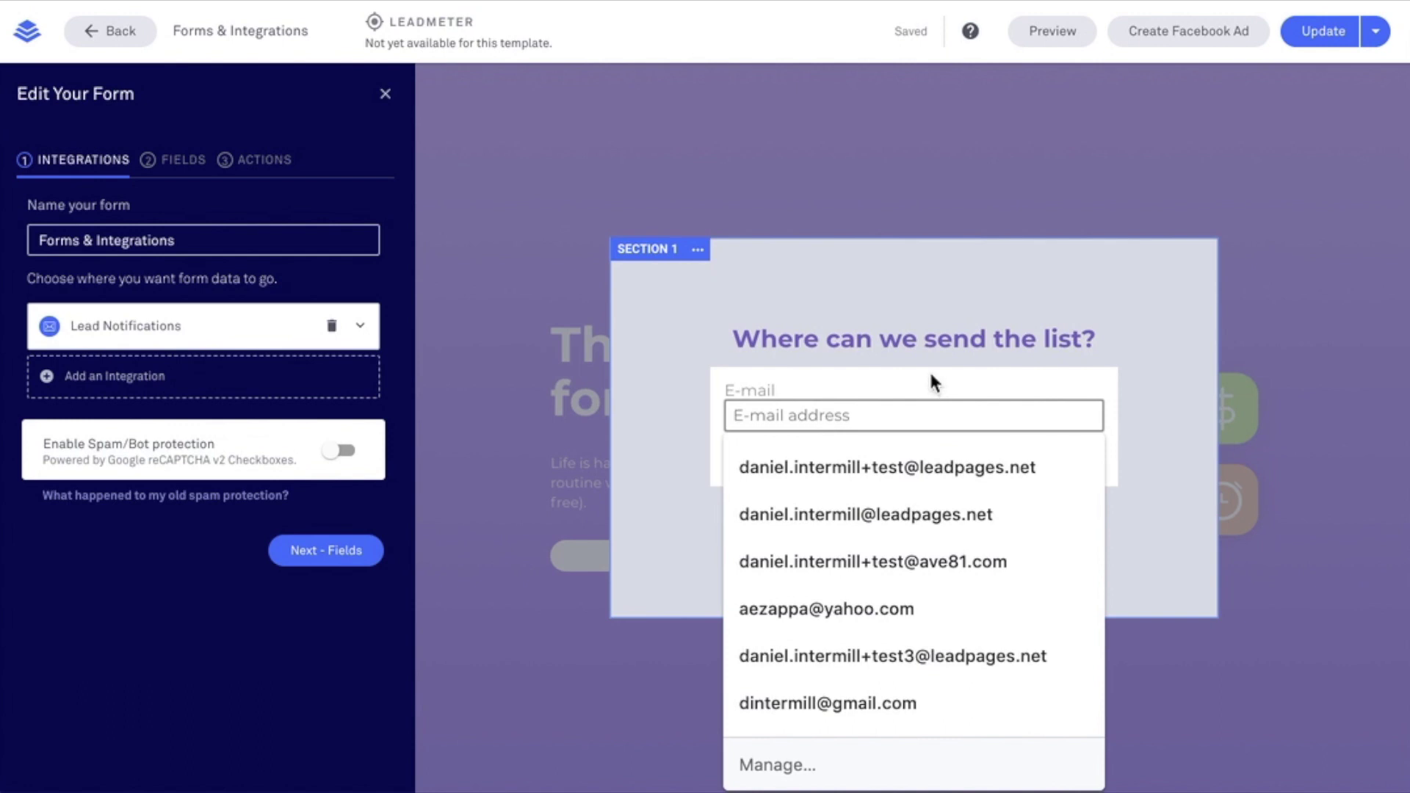
left_click(931, 381)
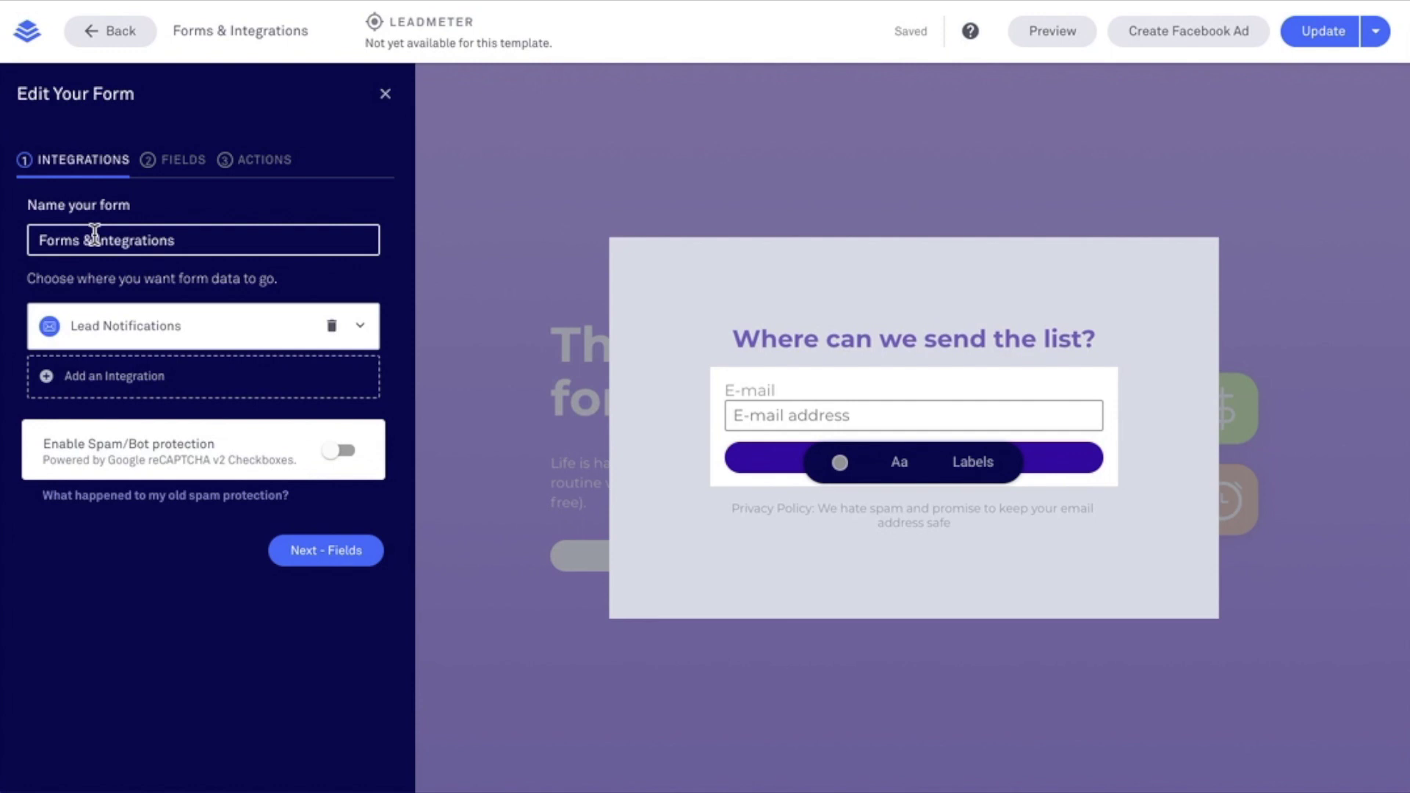
left_click_drag(171, 239, 36, 240)
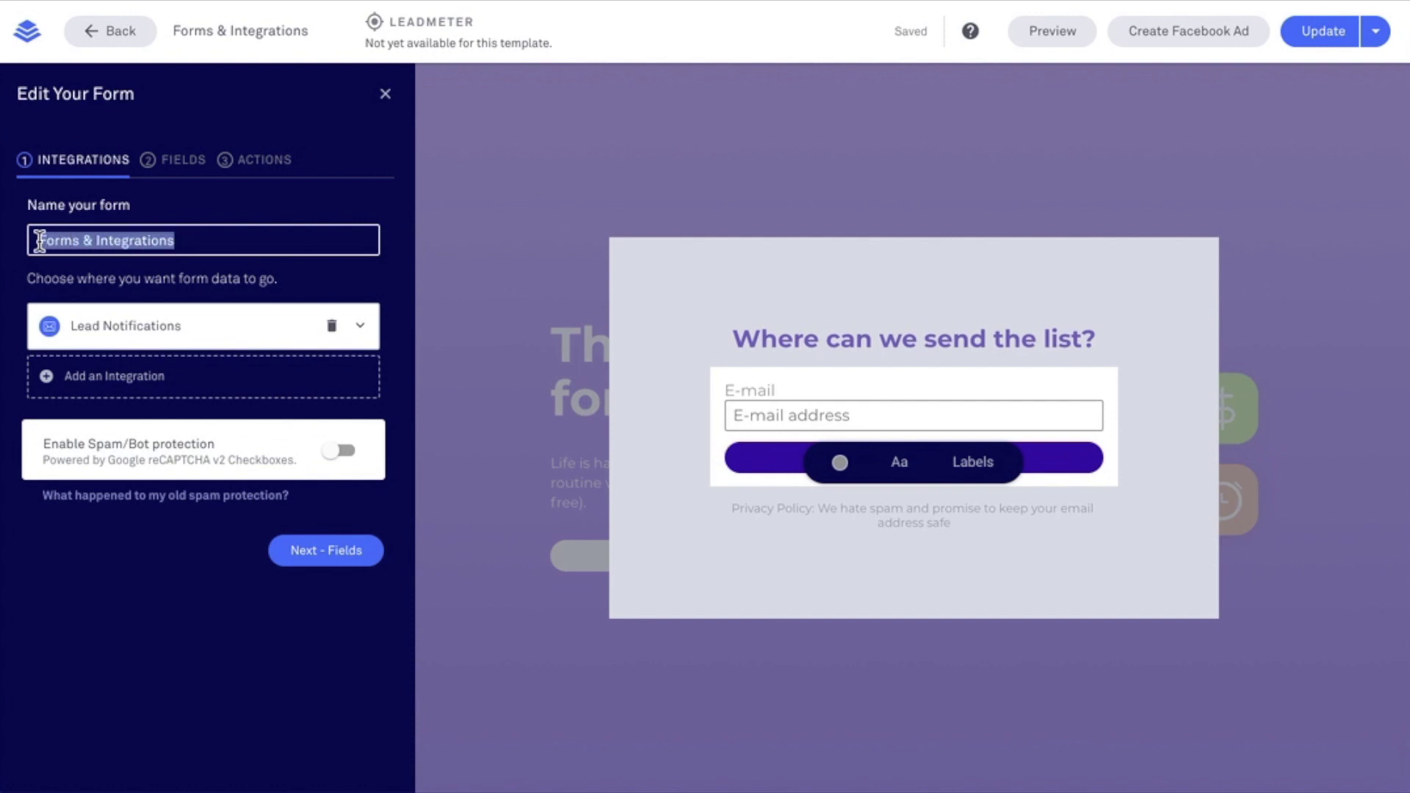
left_click(187, 239)
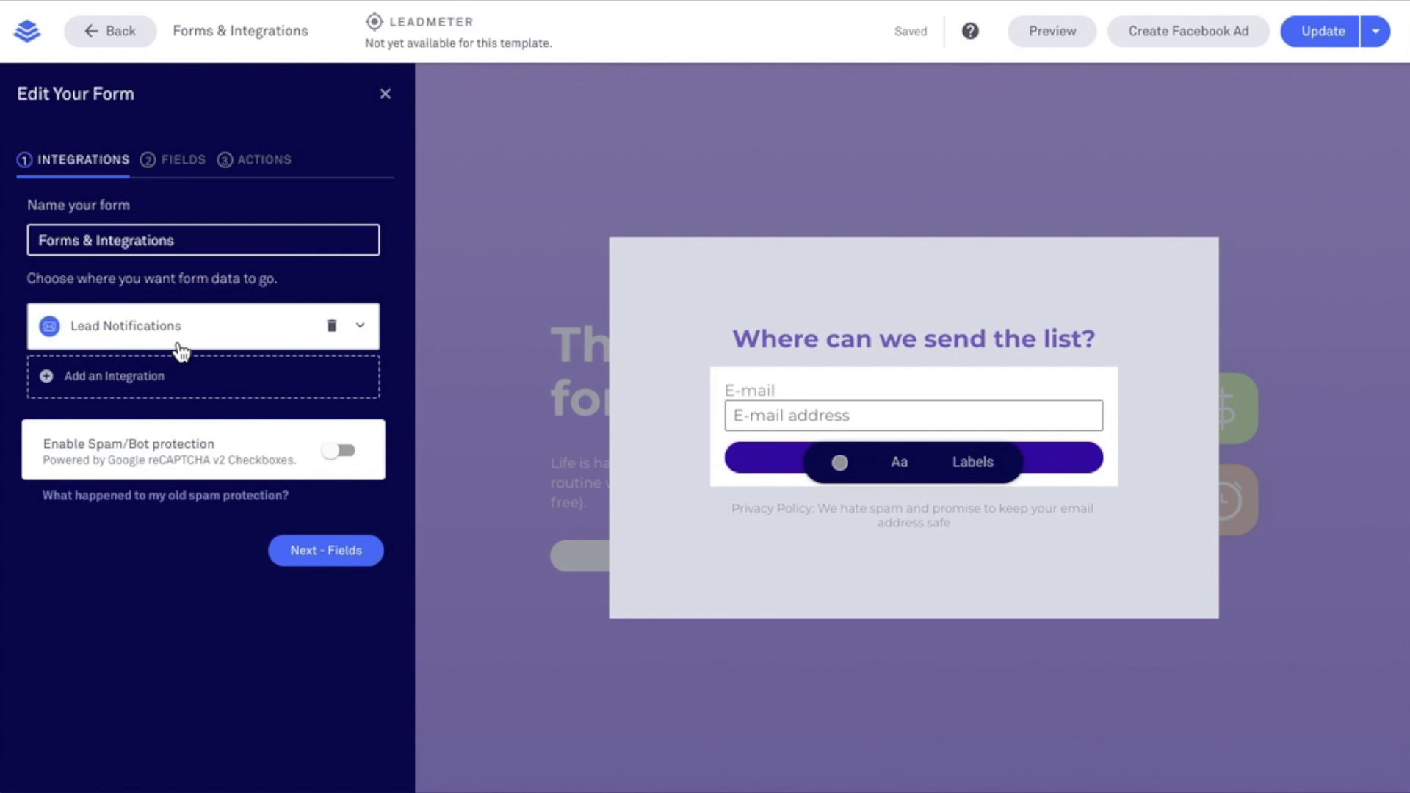
left_click(169, 376)
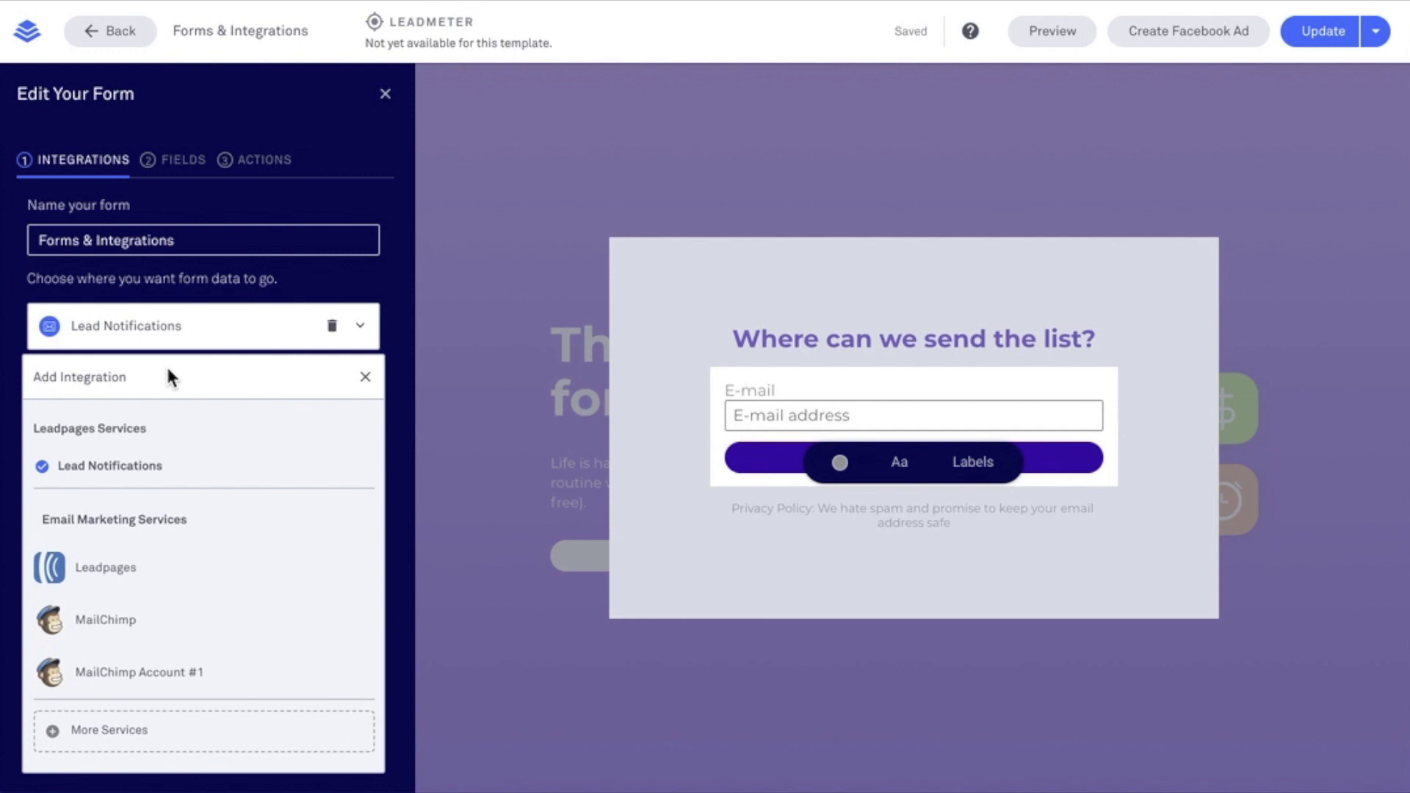
Browse the full catalogue of native and Zapier-powered integration services
scroll(167, 378, "down", 2)
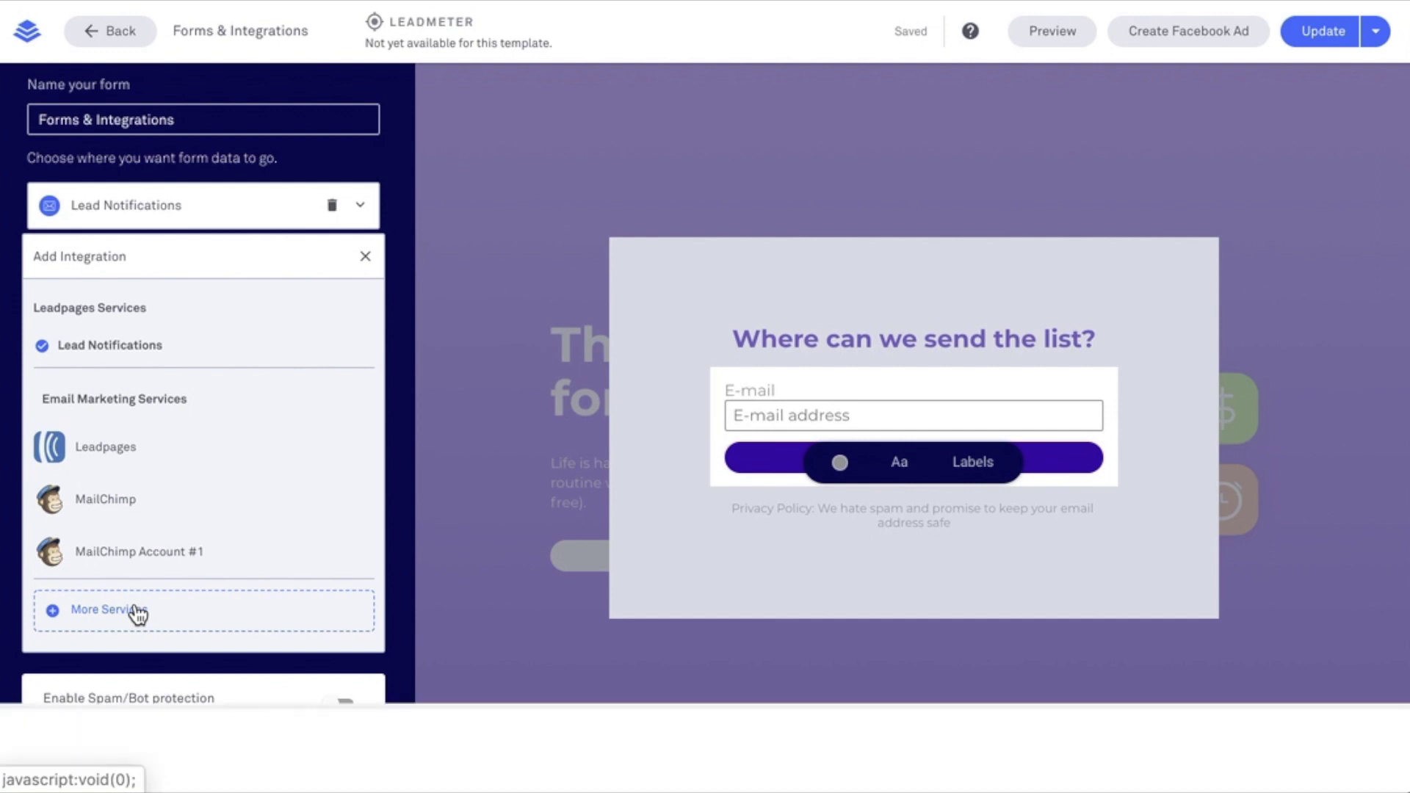
left_click(137, 611)
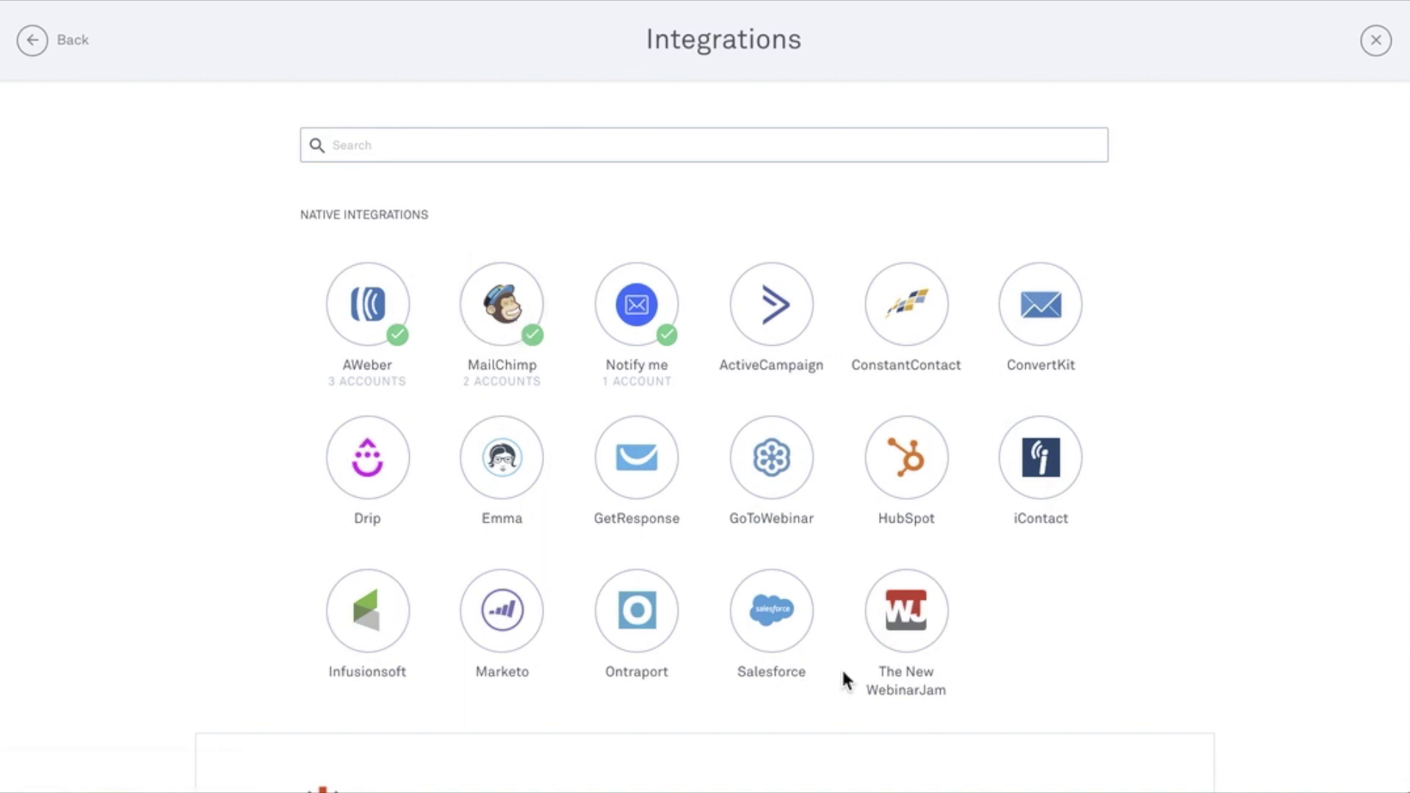
scroll(844, 679, "down", 8)
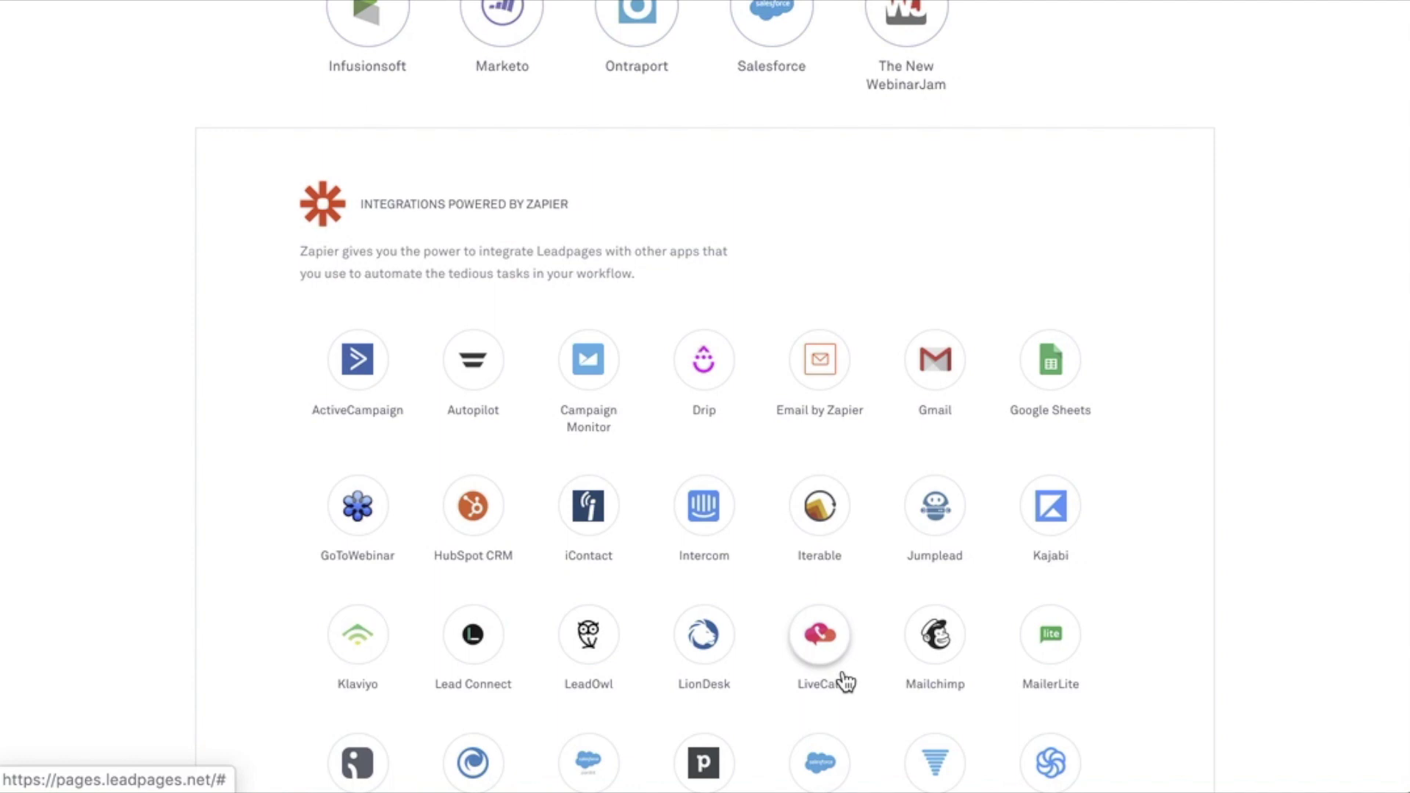
scroll(845, 682, "up", 8)
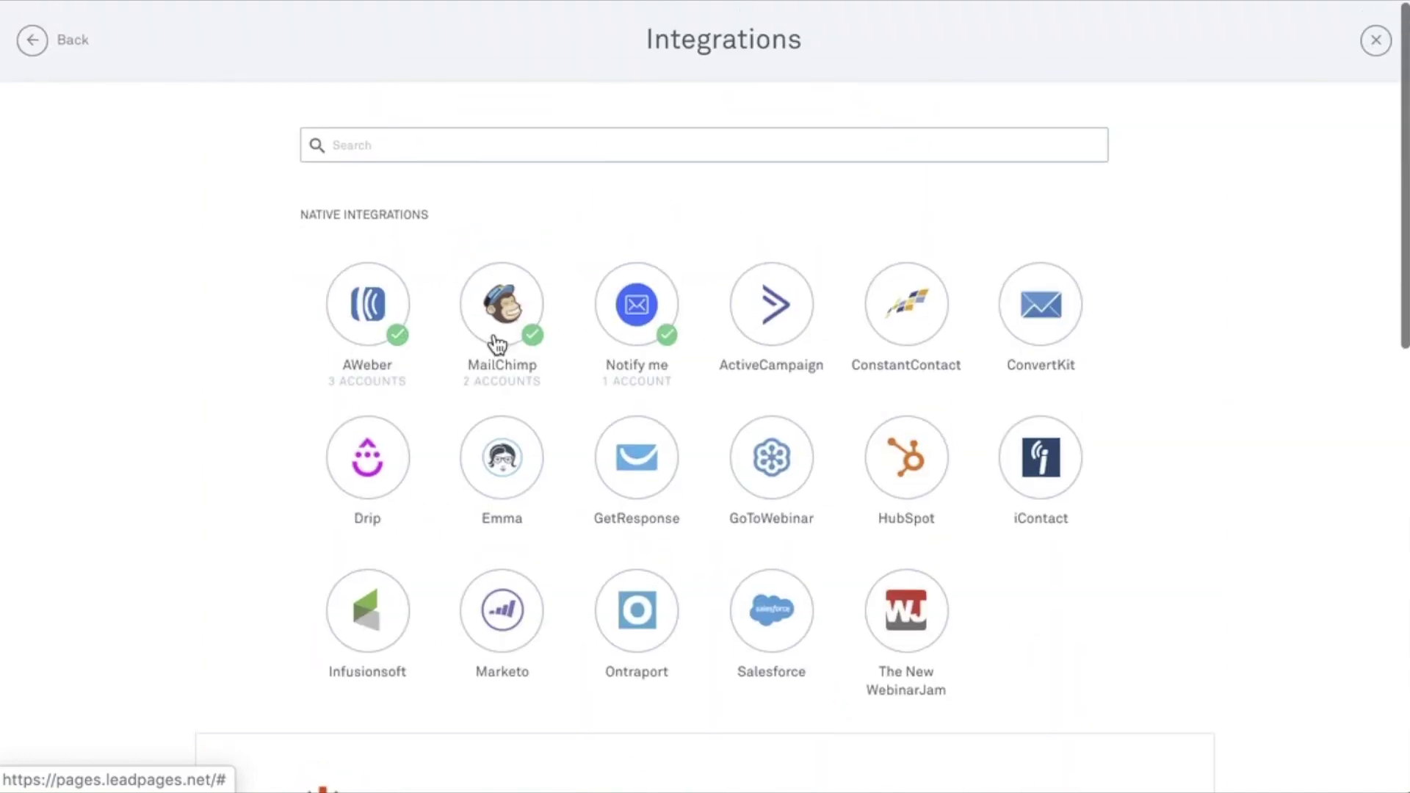
Add MailChimp as a second integration sending leads to the Tech Tips list
left_click(1369, 46)
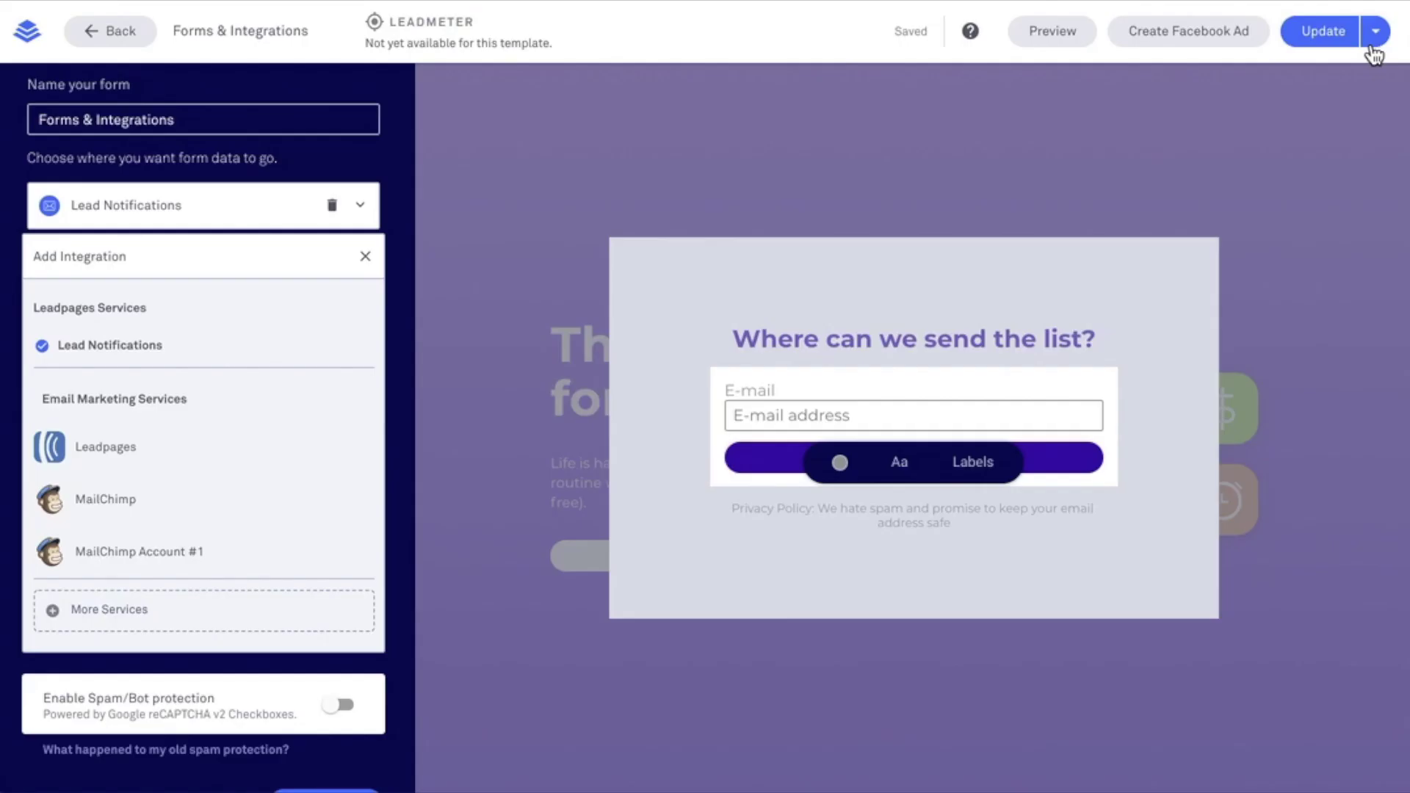
left_click(110, 502)
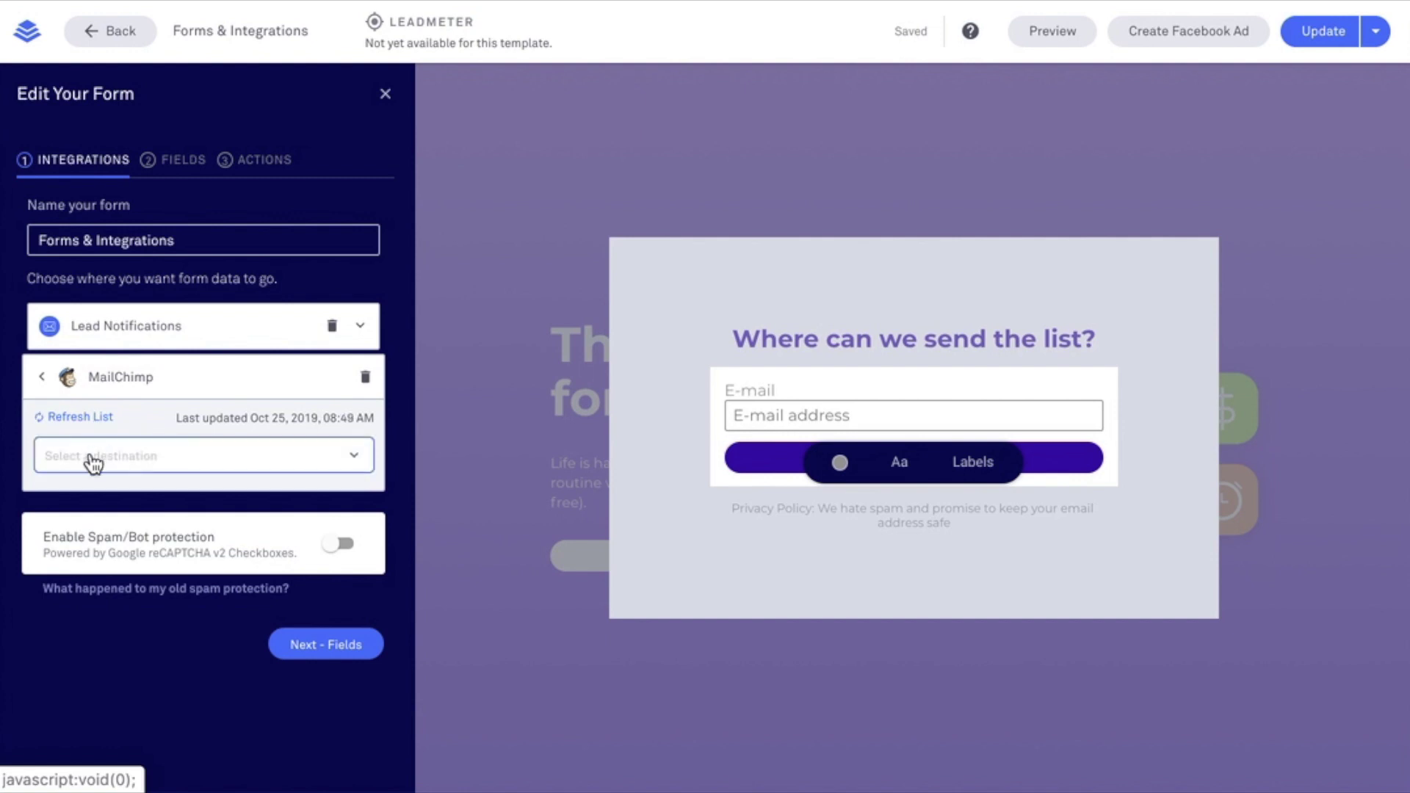
left_click(95, 457)
scroll(121, 497, "down", 10)
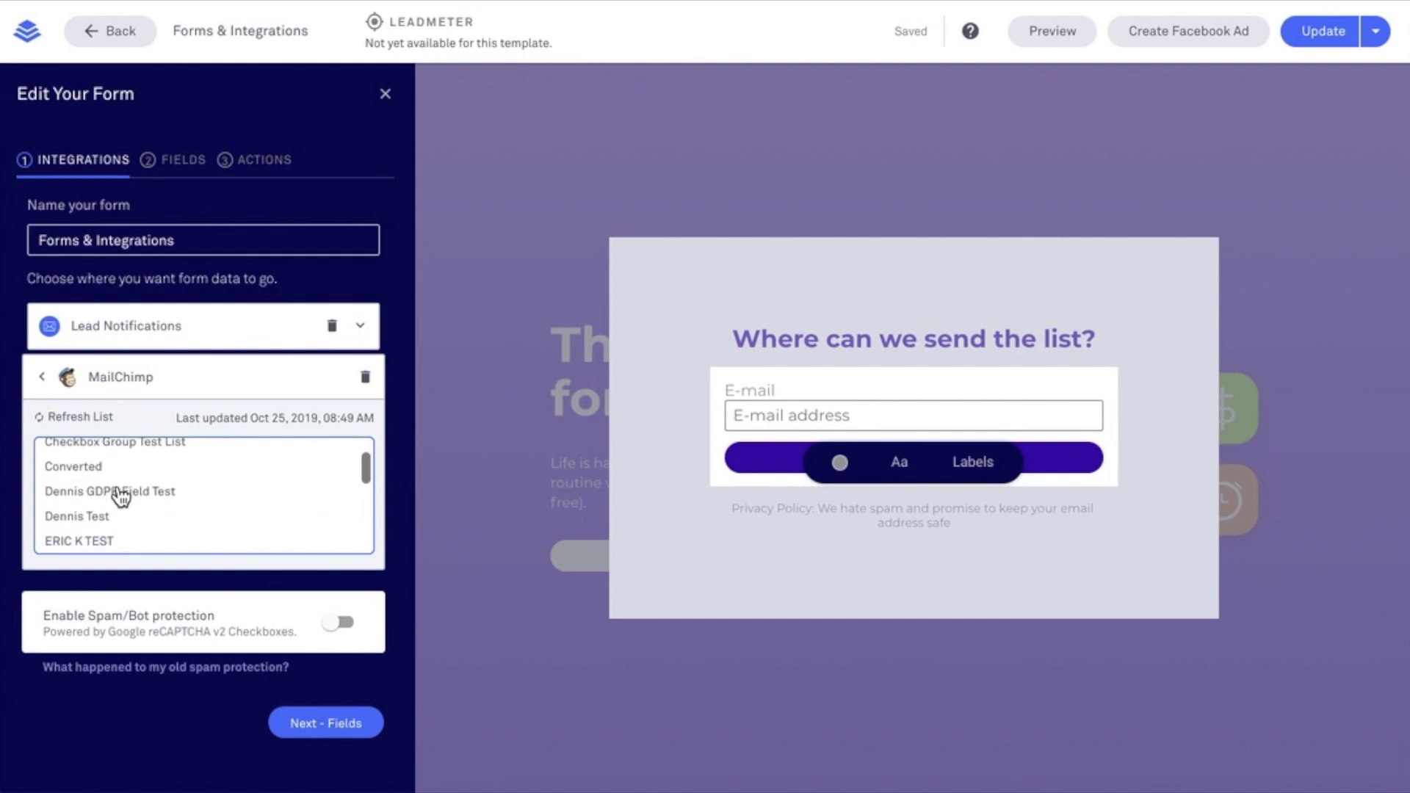
scroll(121, 498, "down", 10)
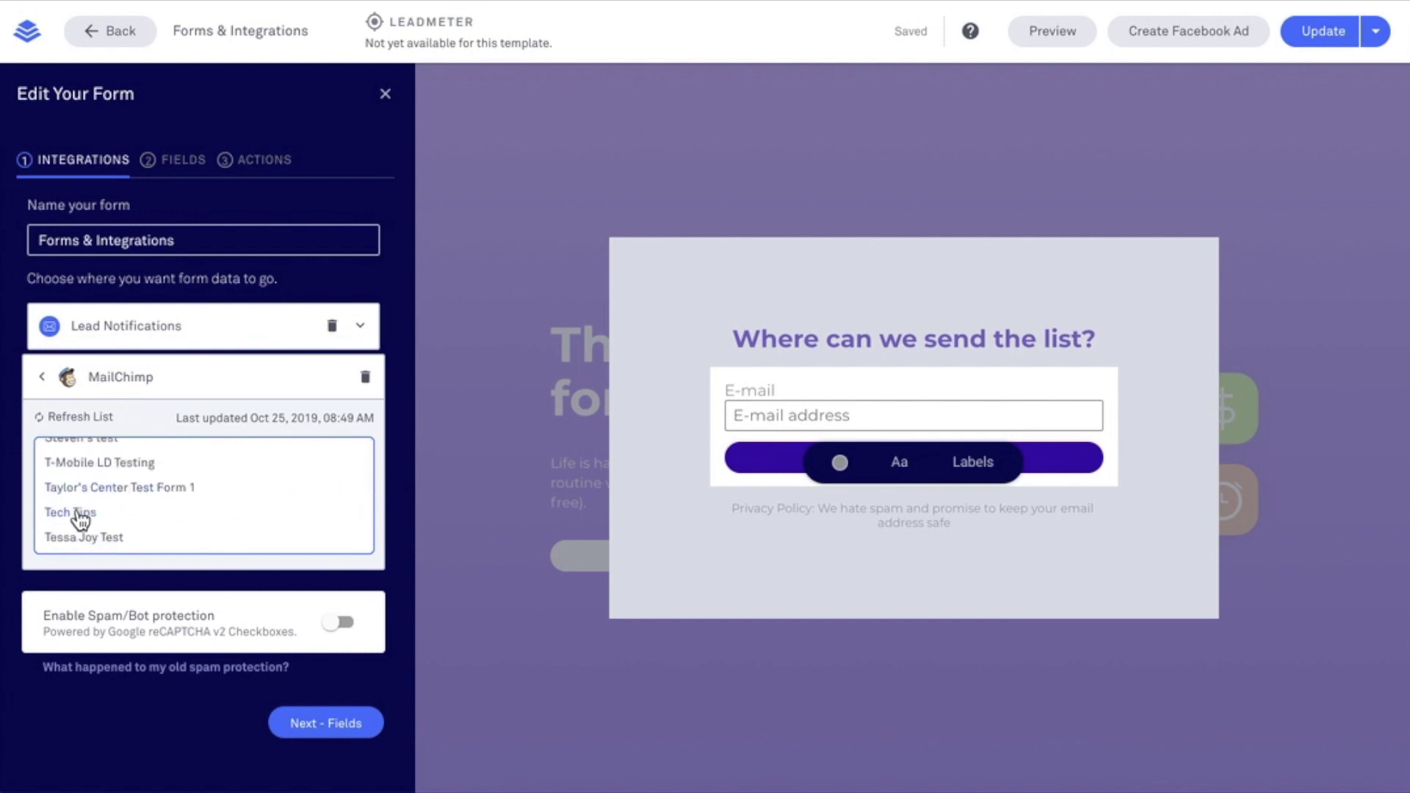
left_click(70, 512)
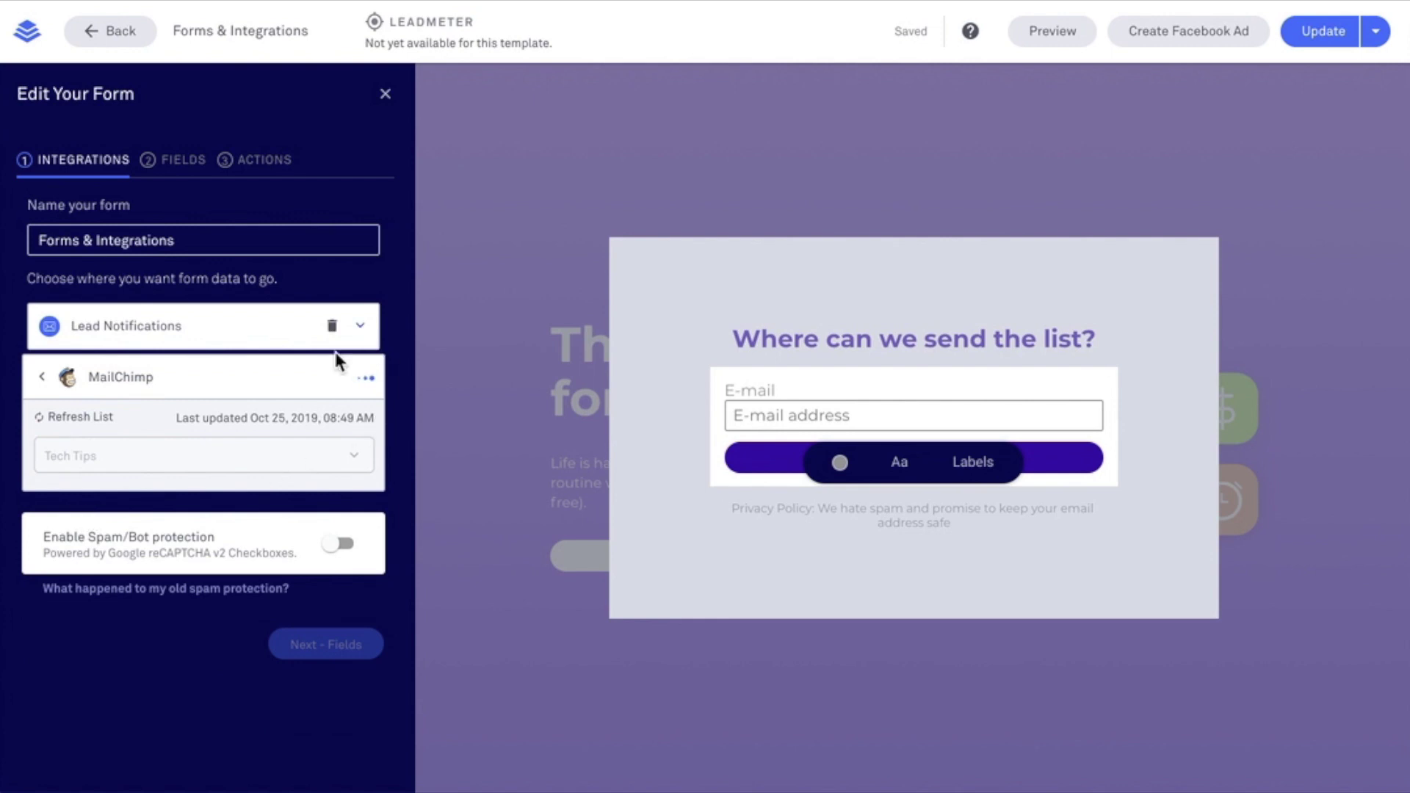
Save the MailChimp integration and delete the Lead Notifications integration
left_click(394, 390)
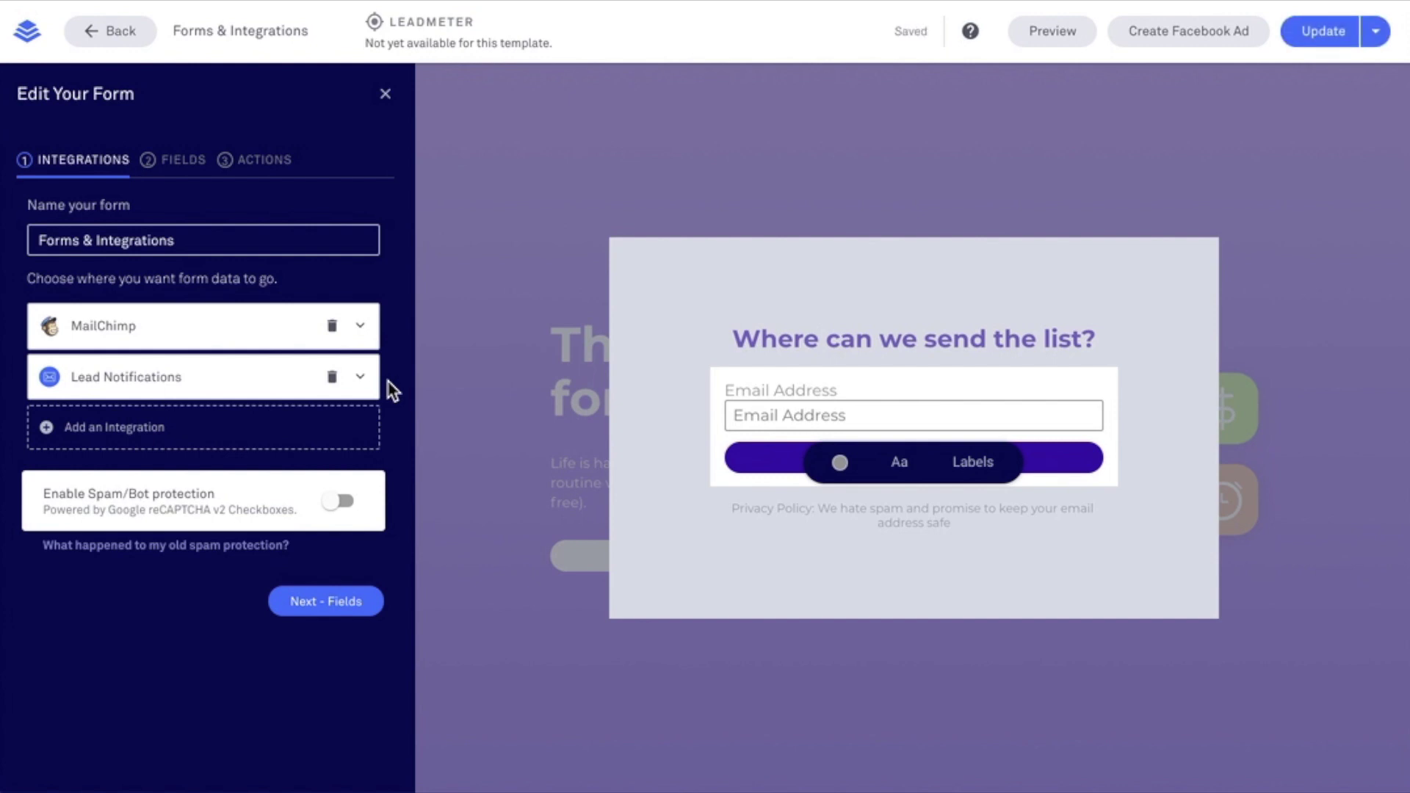
left_click(332, 379)
left_click(335, 329)
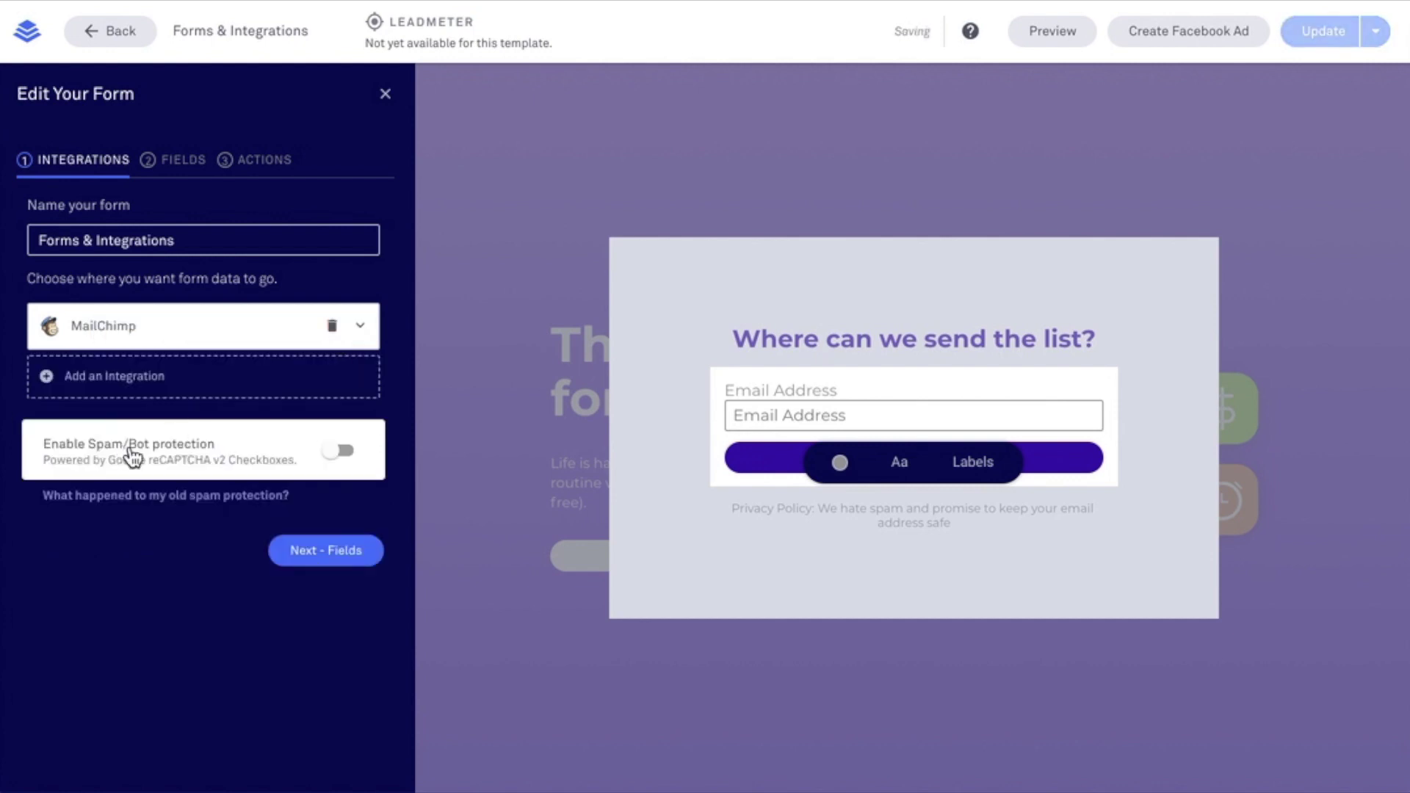
Switch on Enable Spam/Bot protection for the form
left_click(350, 456)
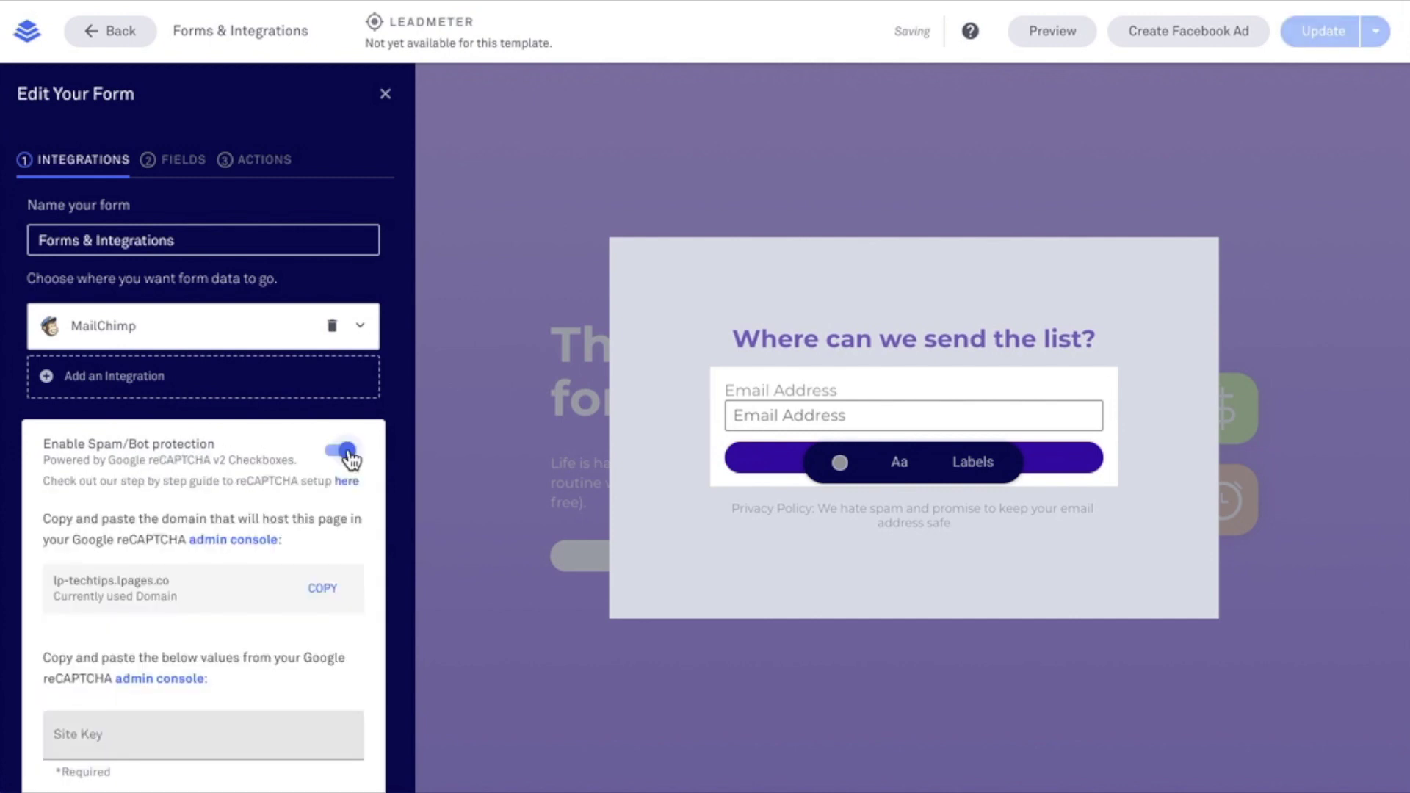
scroll(352, 460, "down", 2)
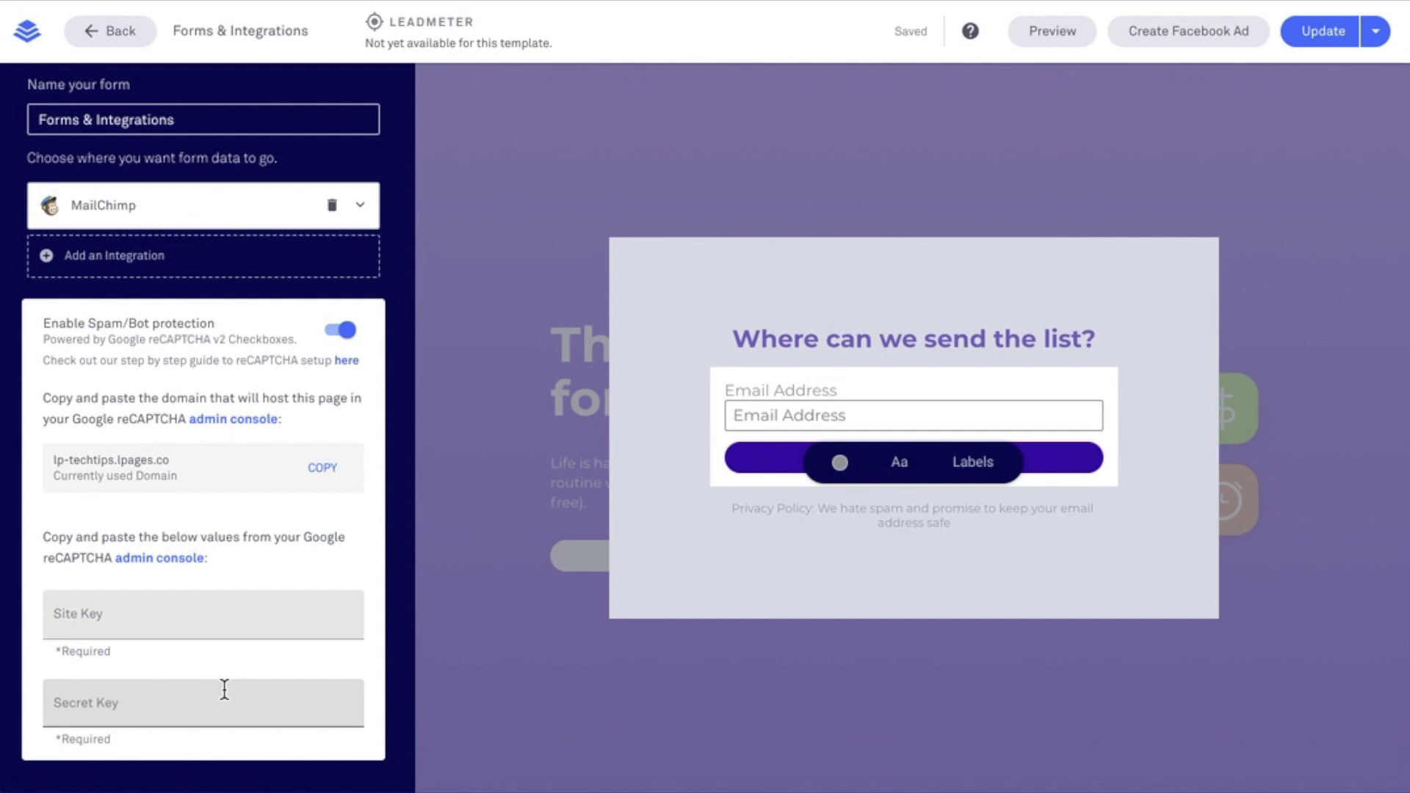
scroll(224, 691, "up", 2)
scroll(224, 690, "down", 2)
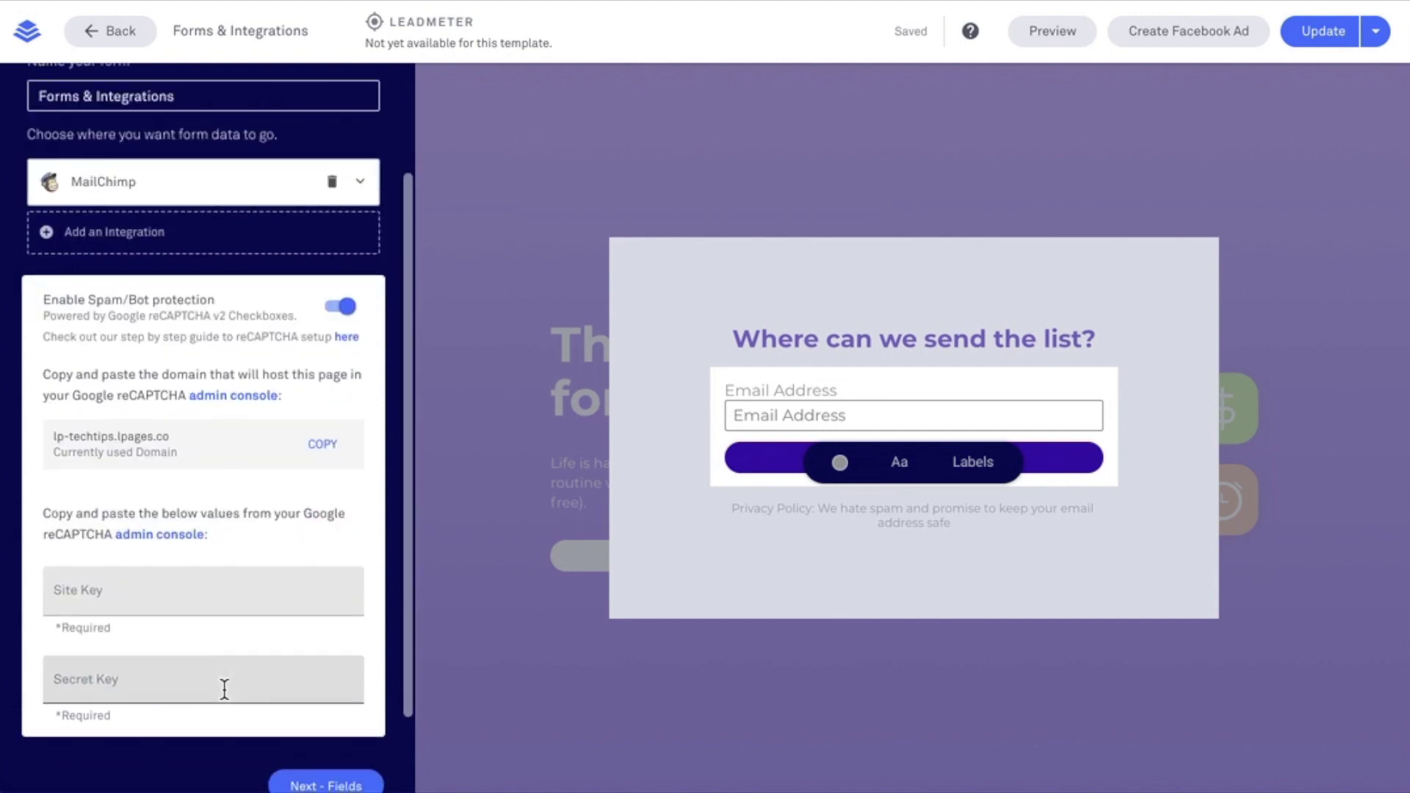
scroll(224, 691, "up", 2)
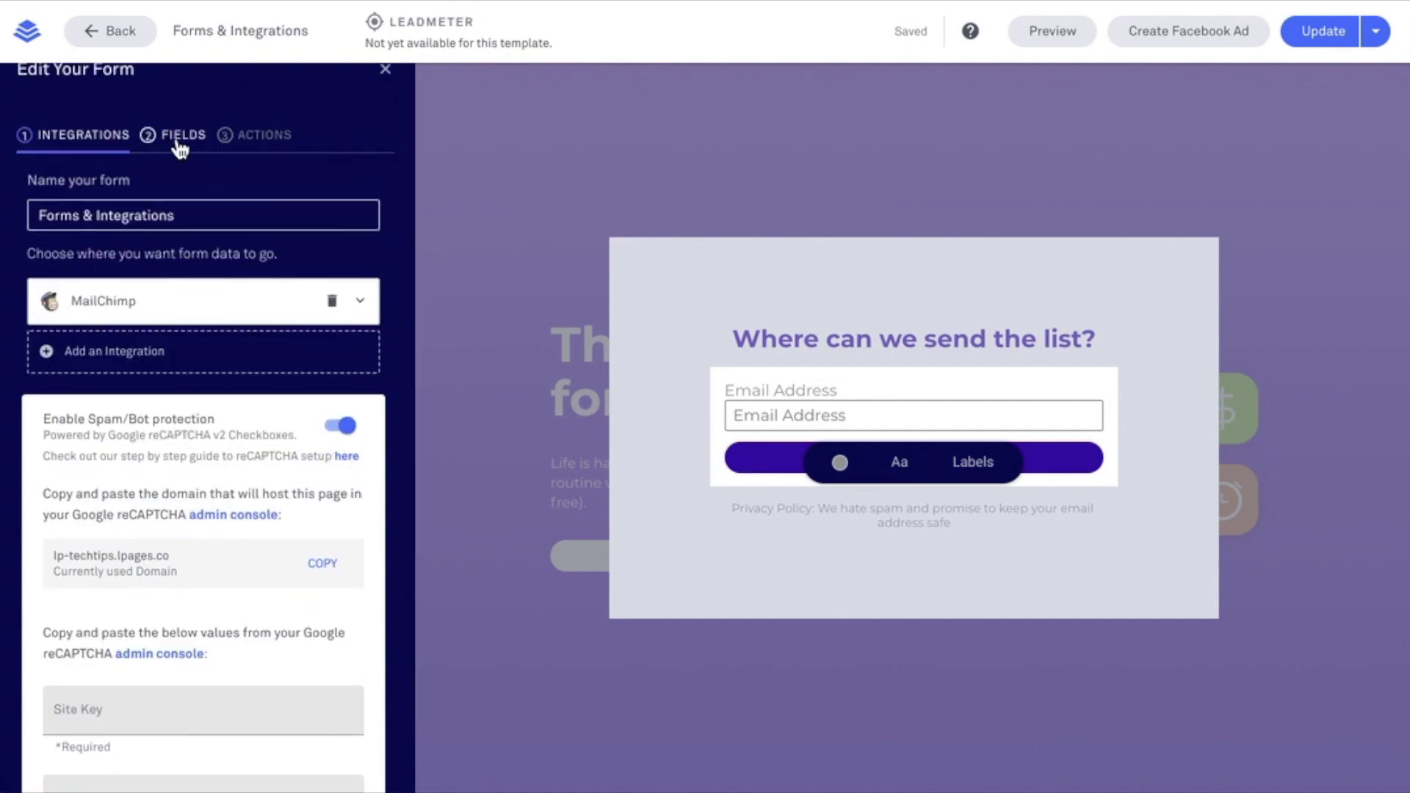
scroll(201, 283, "down", 3)
Add a First Name field with its label and placeholder both changed to 'Name'
left_click(341, 699)
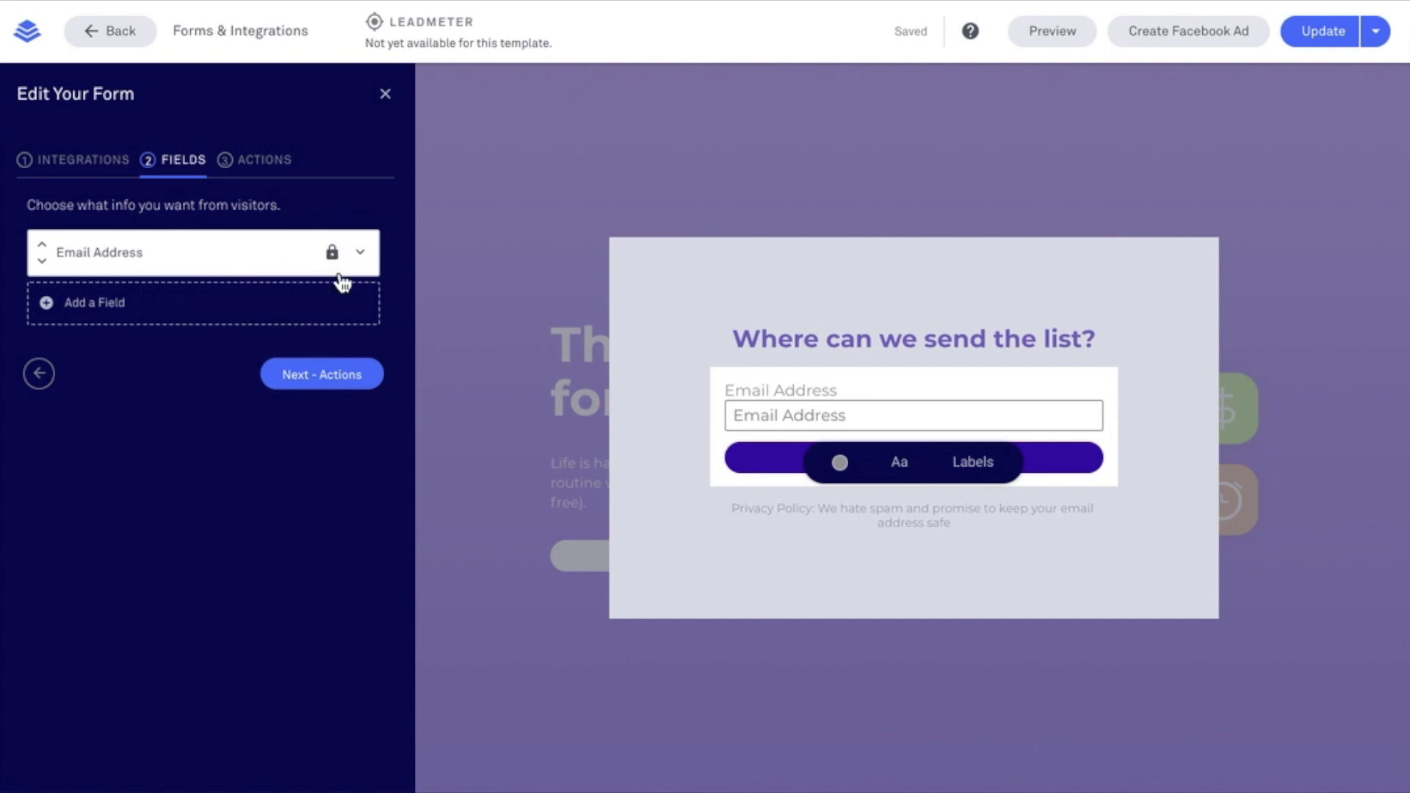
left_click(278, 312)
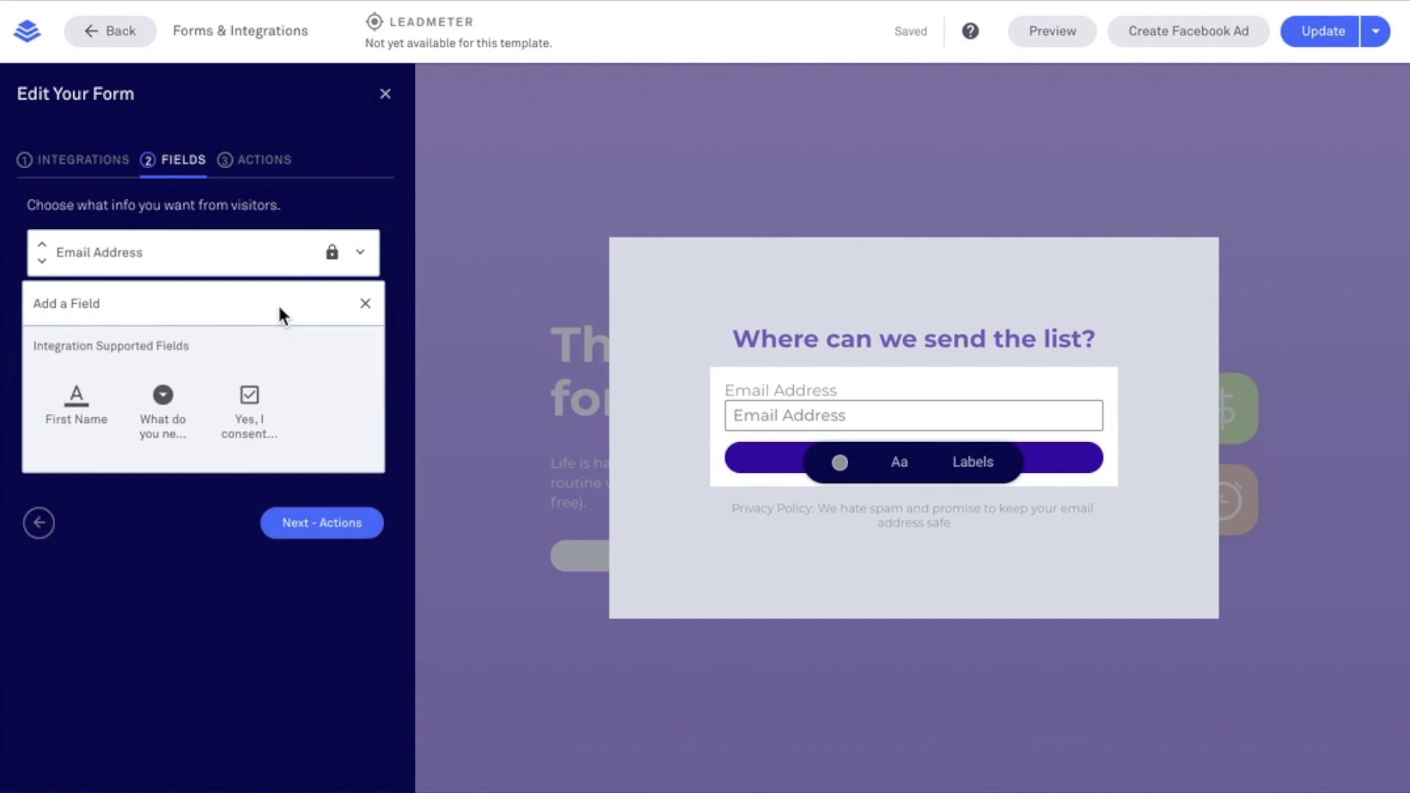
left_click(79, 401)
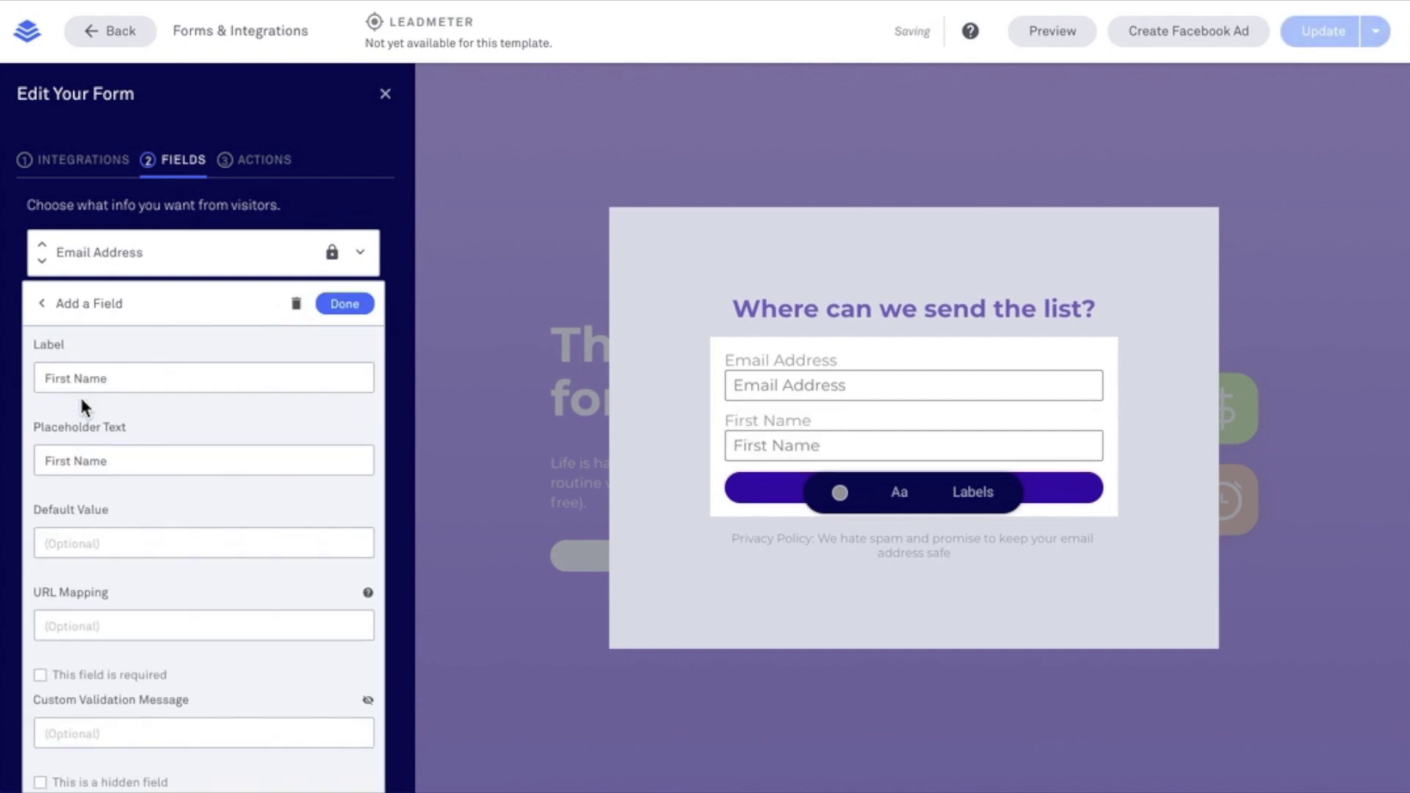
left_click_drag(73, 378, 41, 379)
key("BackSpace")
left_click_drag(81, 459, 28, 468)
key("BackSpace")
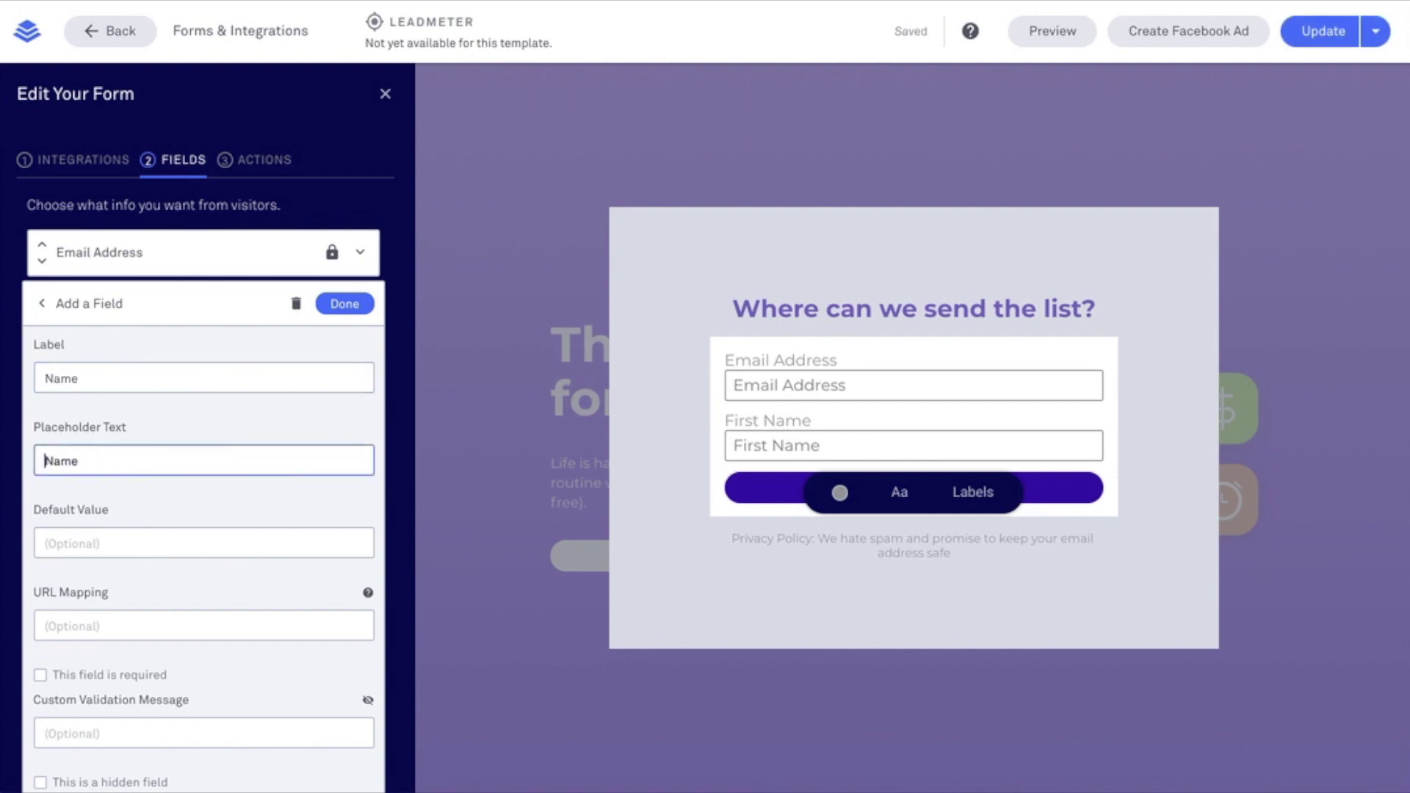
left_click(341, 314)
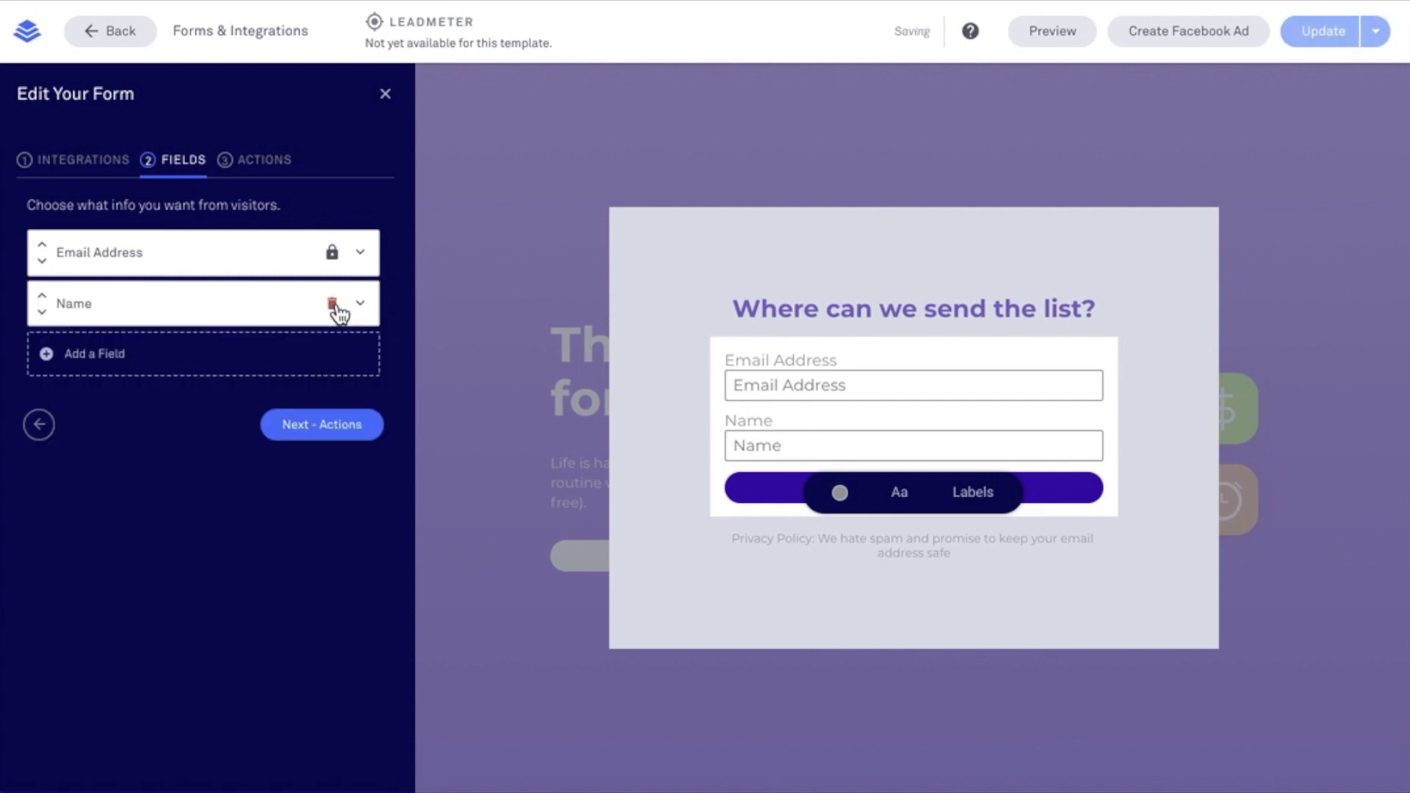
Add the 'What do you need help with?' dropdown field to the form
left_click(226, 368)
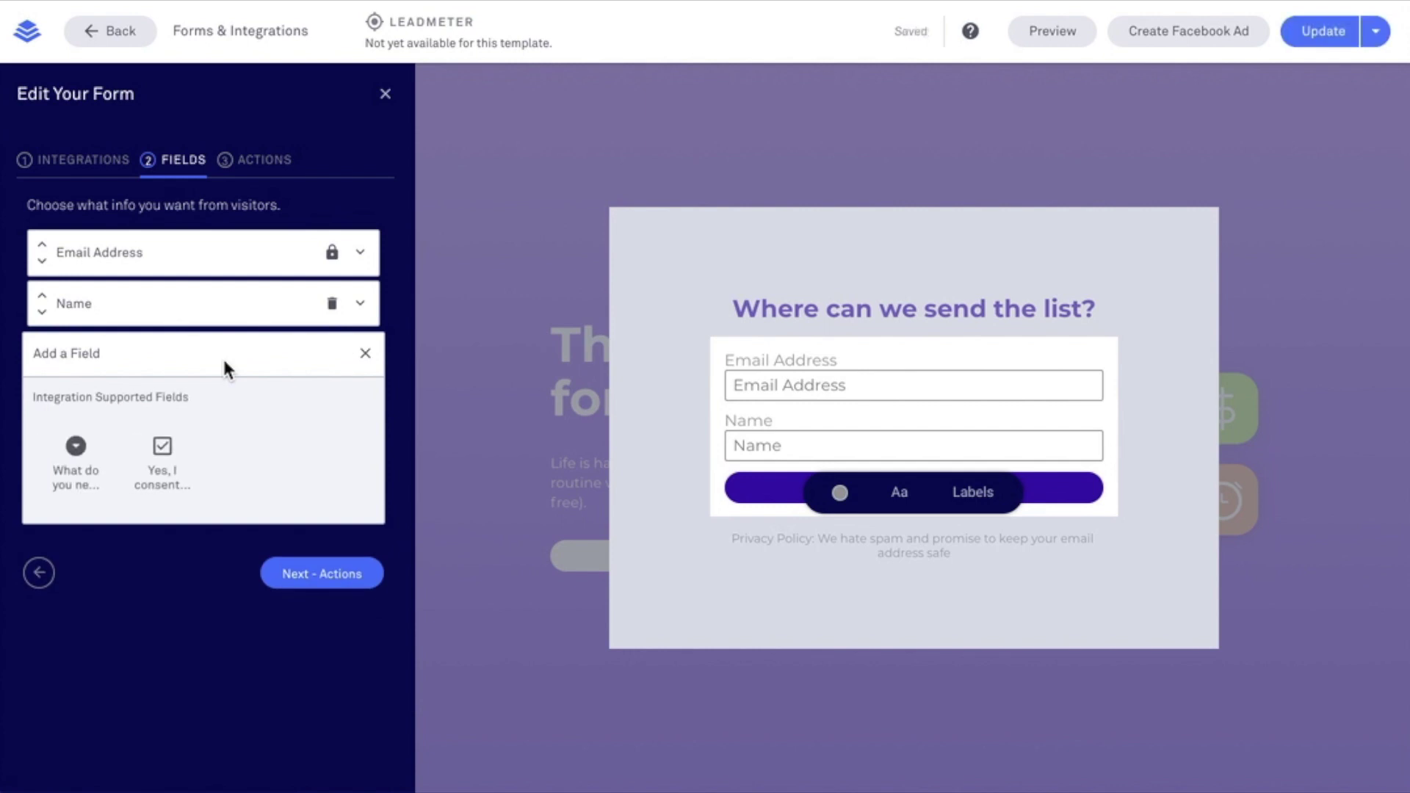
left_click(81, 459)
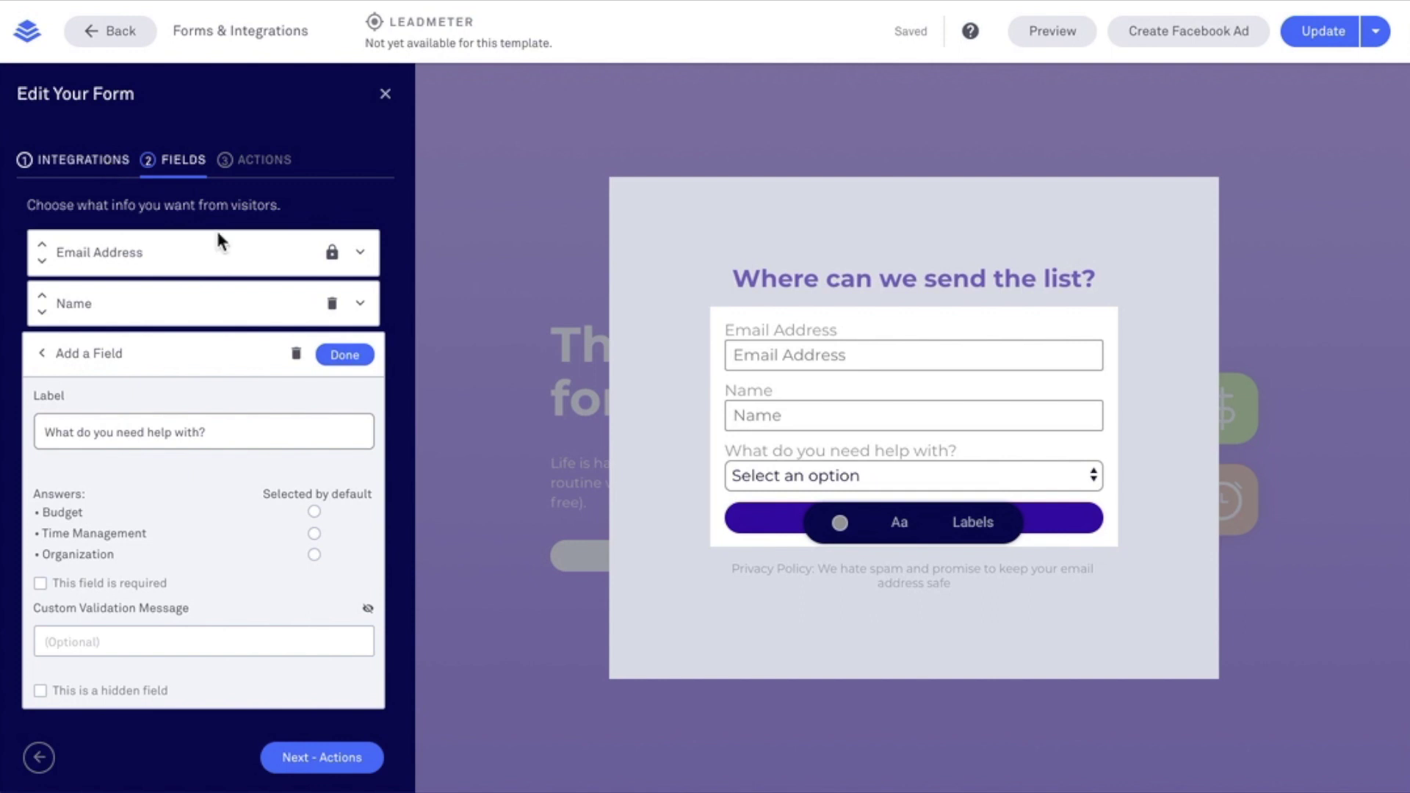
left_click(345, 355)
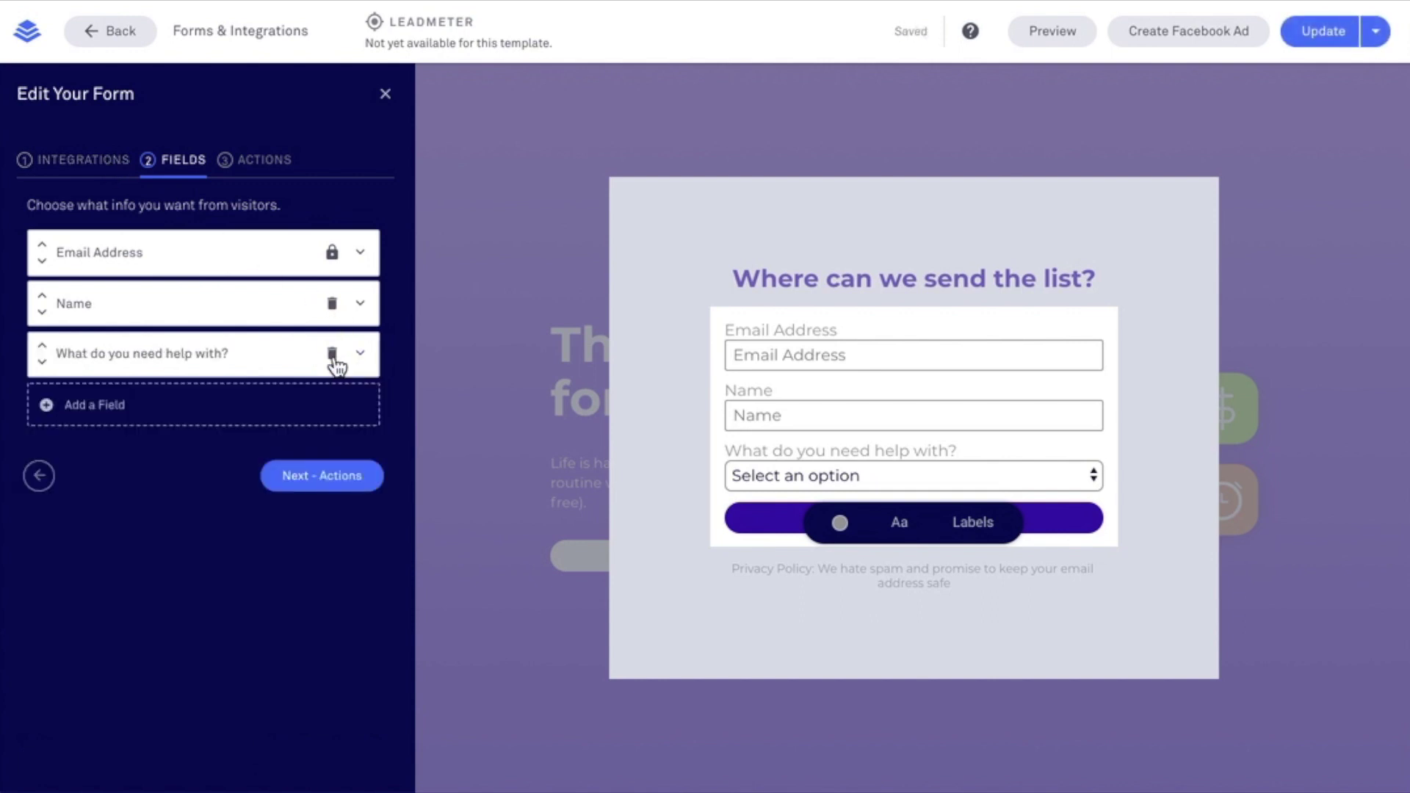
Move the Name field above Email Address, then delete it
left_click(42, 296)
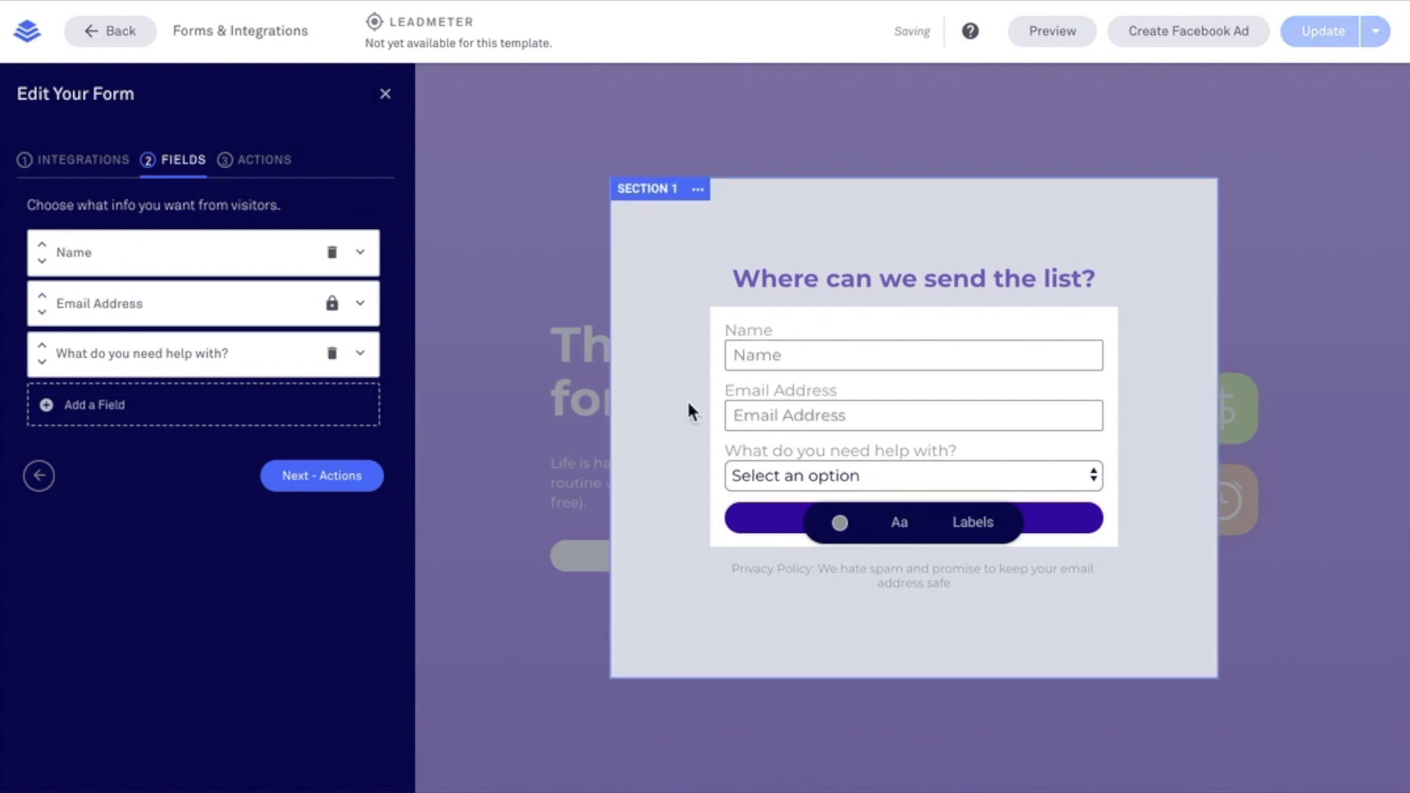
left_click(332, 253)
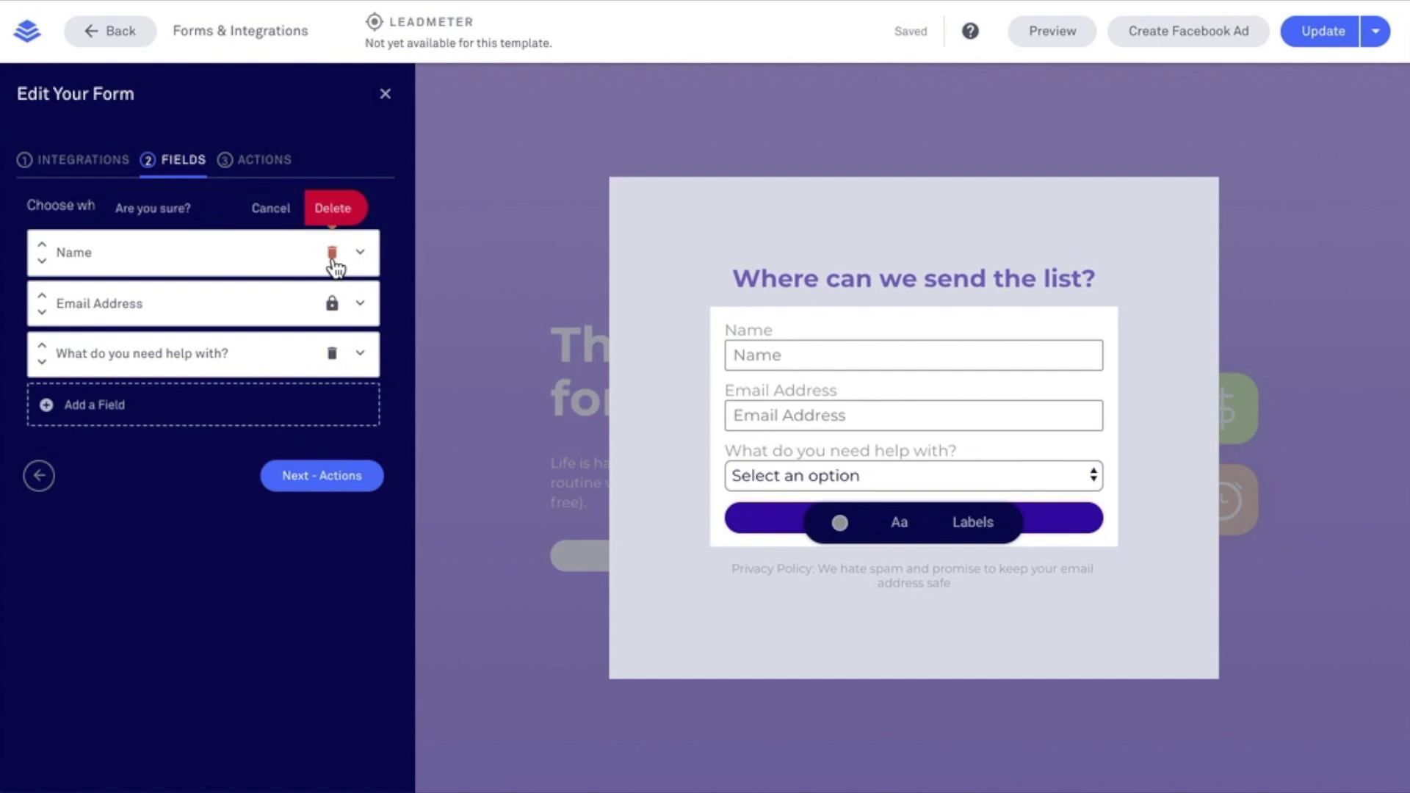
left_click(330, 212)
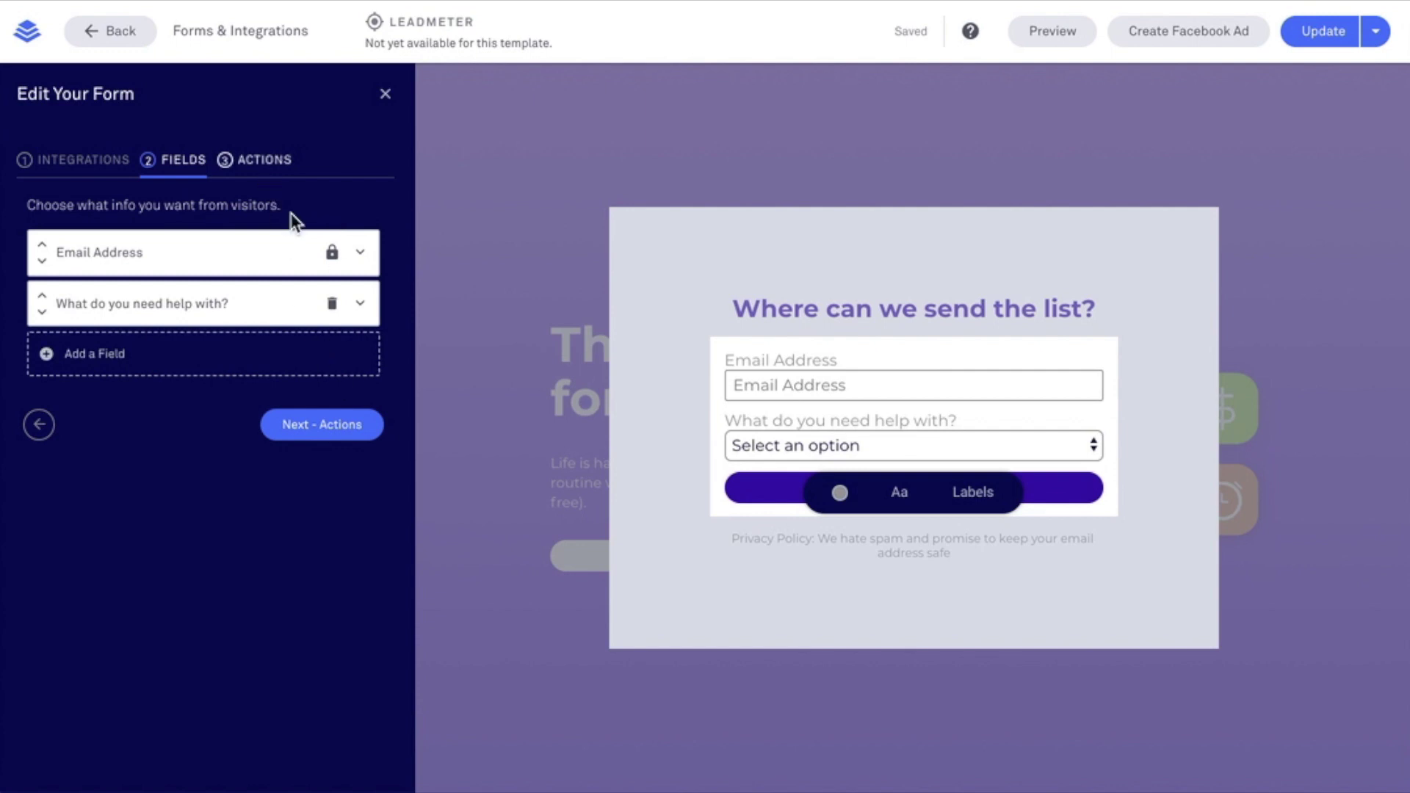
Set the after-submit action to redirect to the WordPress landing page
left_click(327, 443)
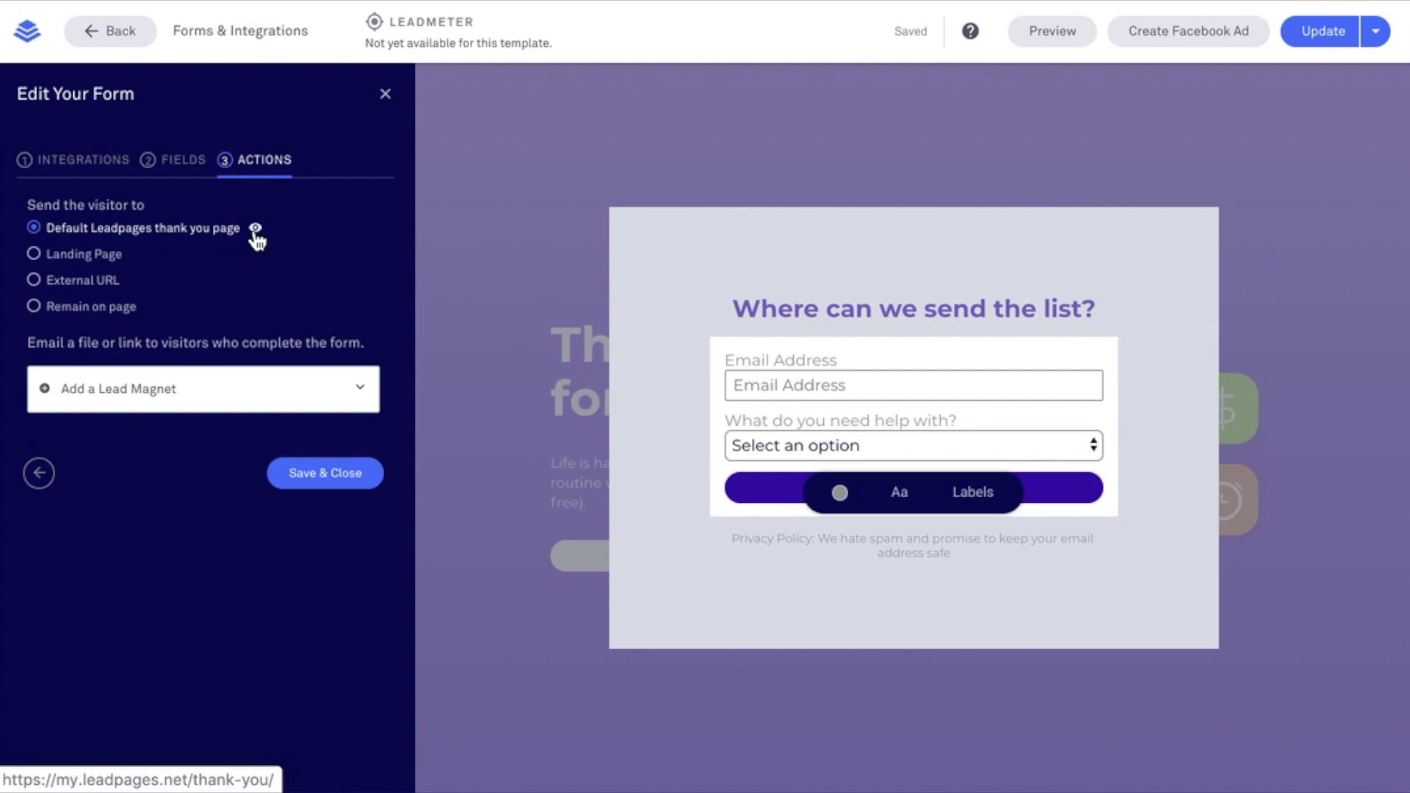
left_click(35, 254)
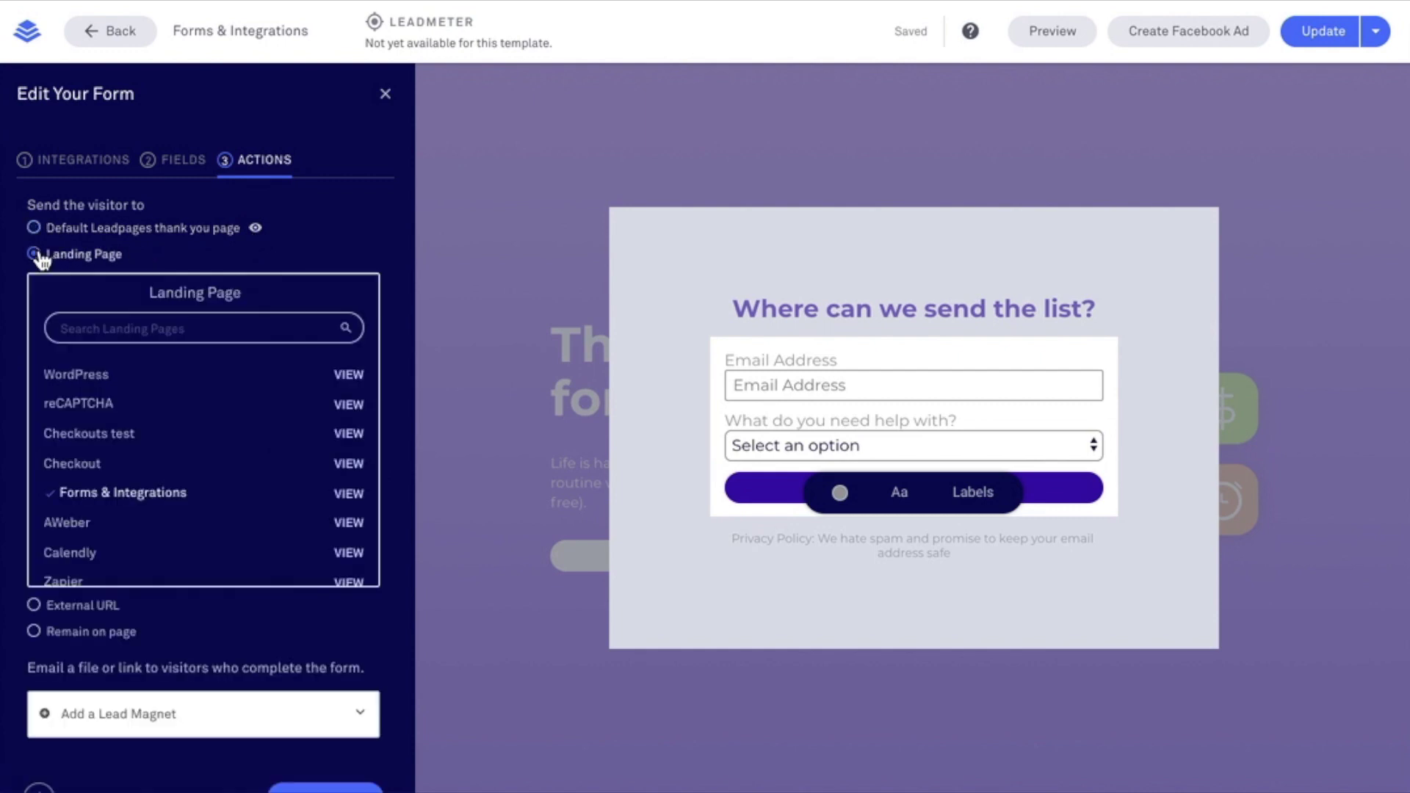
left_click(81, 374)
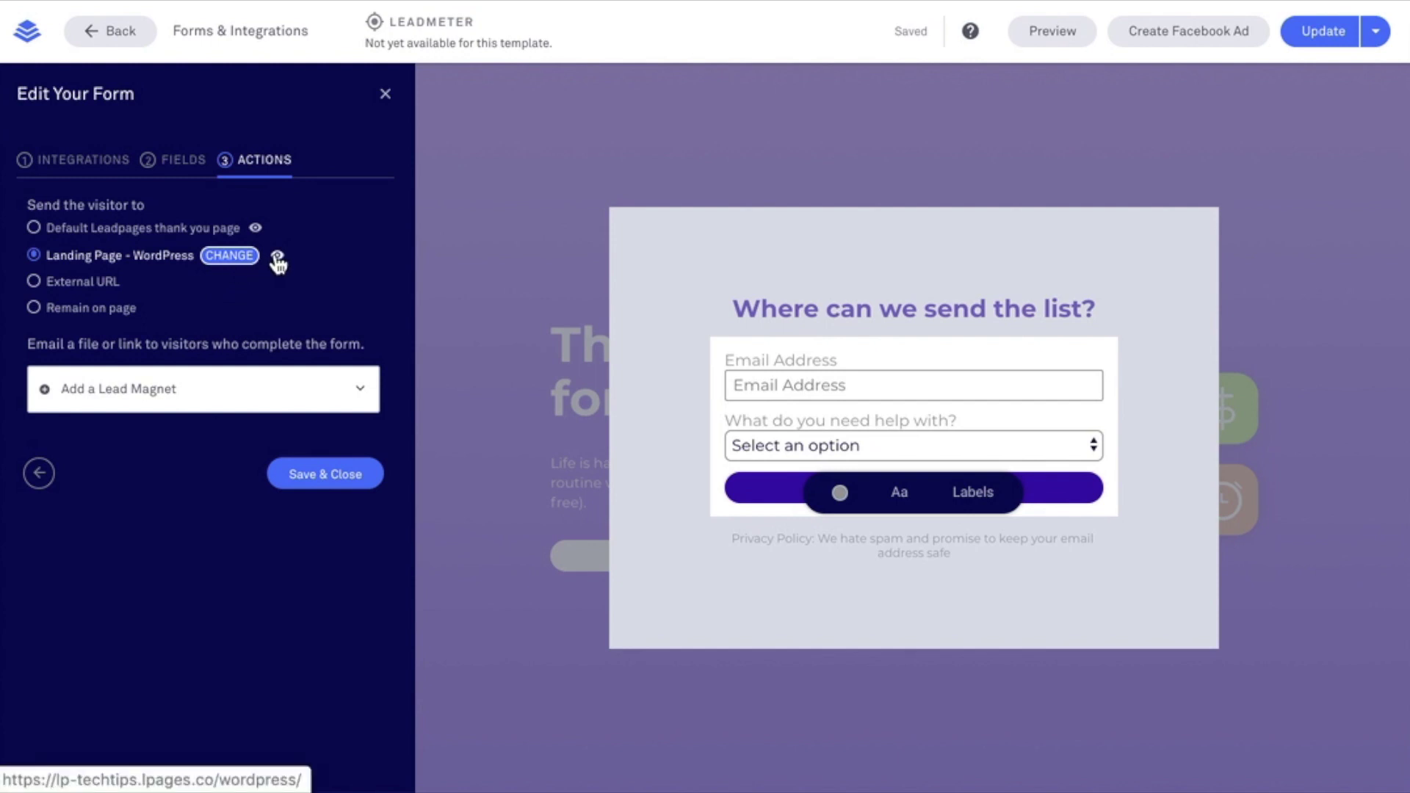
left_click(33, 283)
left_click(63, 314)
type("htt")
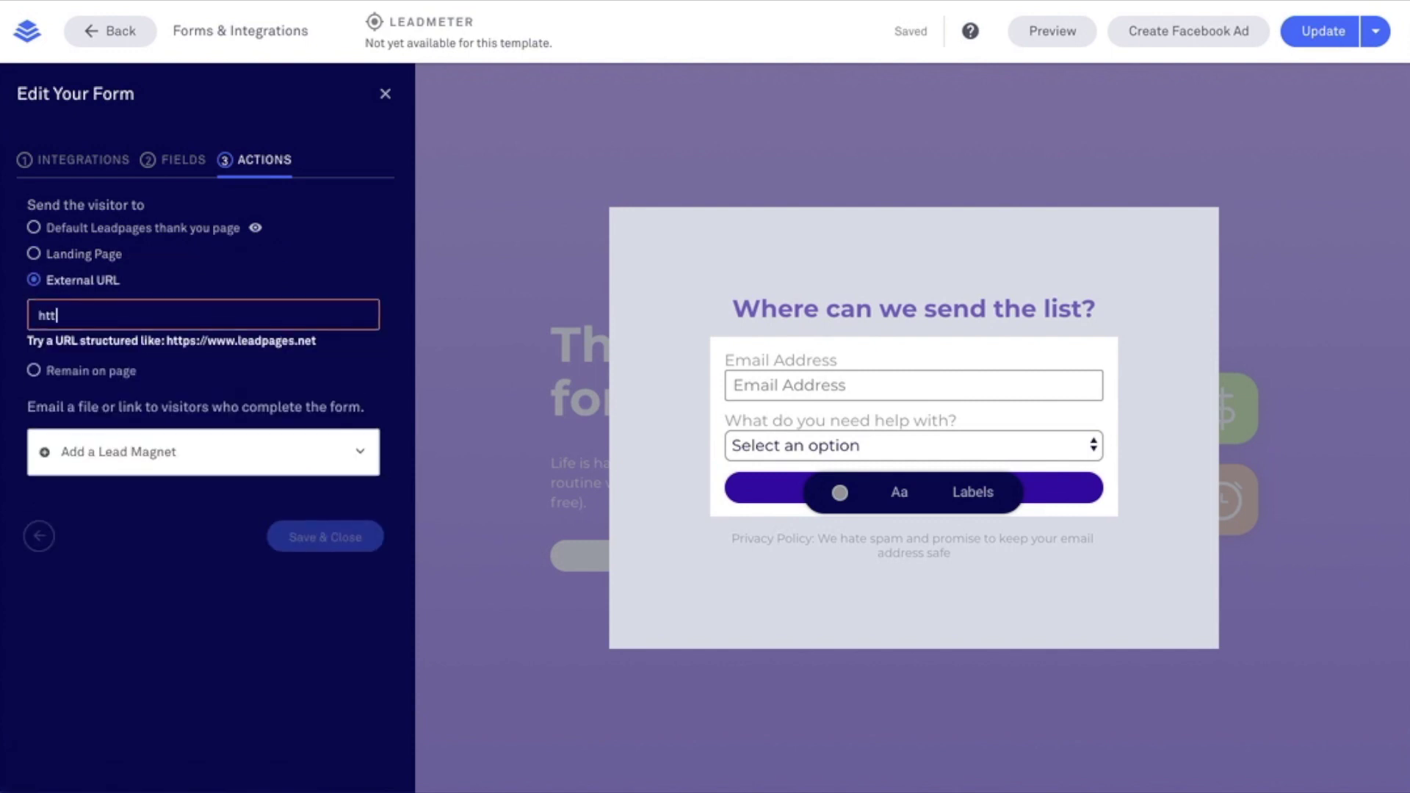
type("ps://leadpages.net")
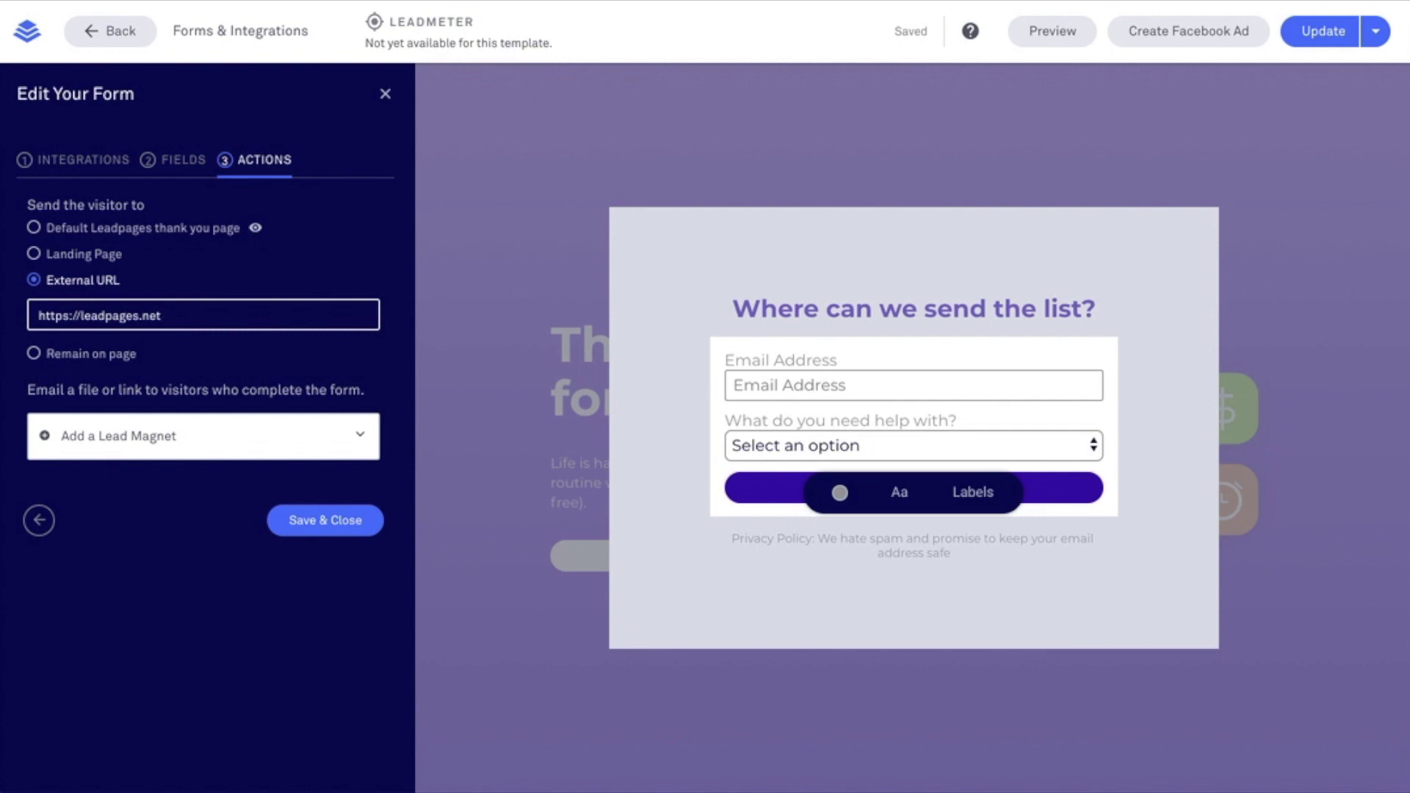
left_click(34, 356)
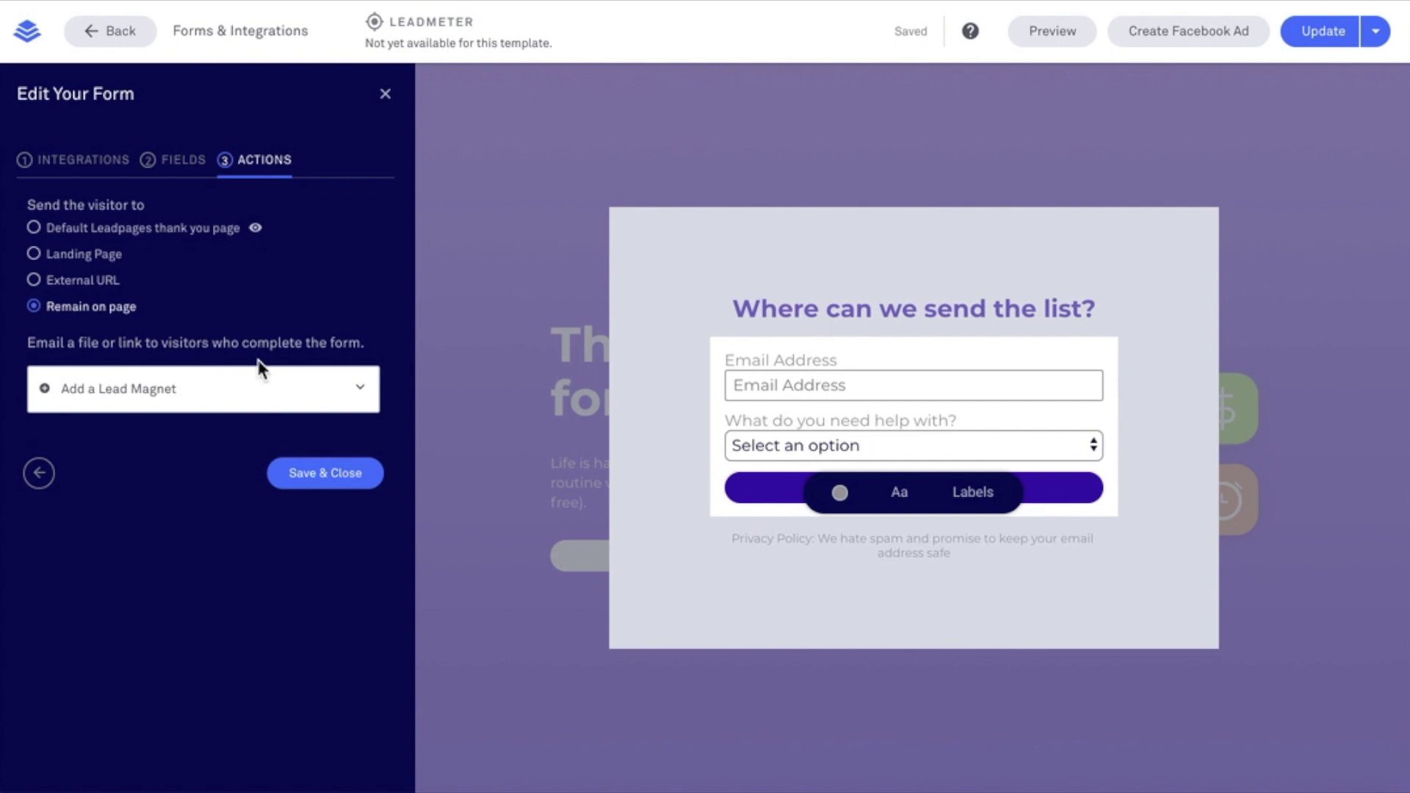
Refresh the lead magnet list, select '5 Best Life Hack Apps', and save the form settings
left_click(272, 396)
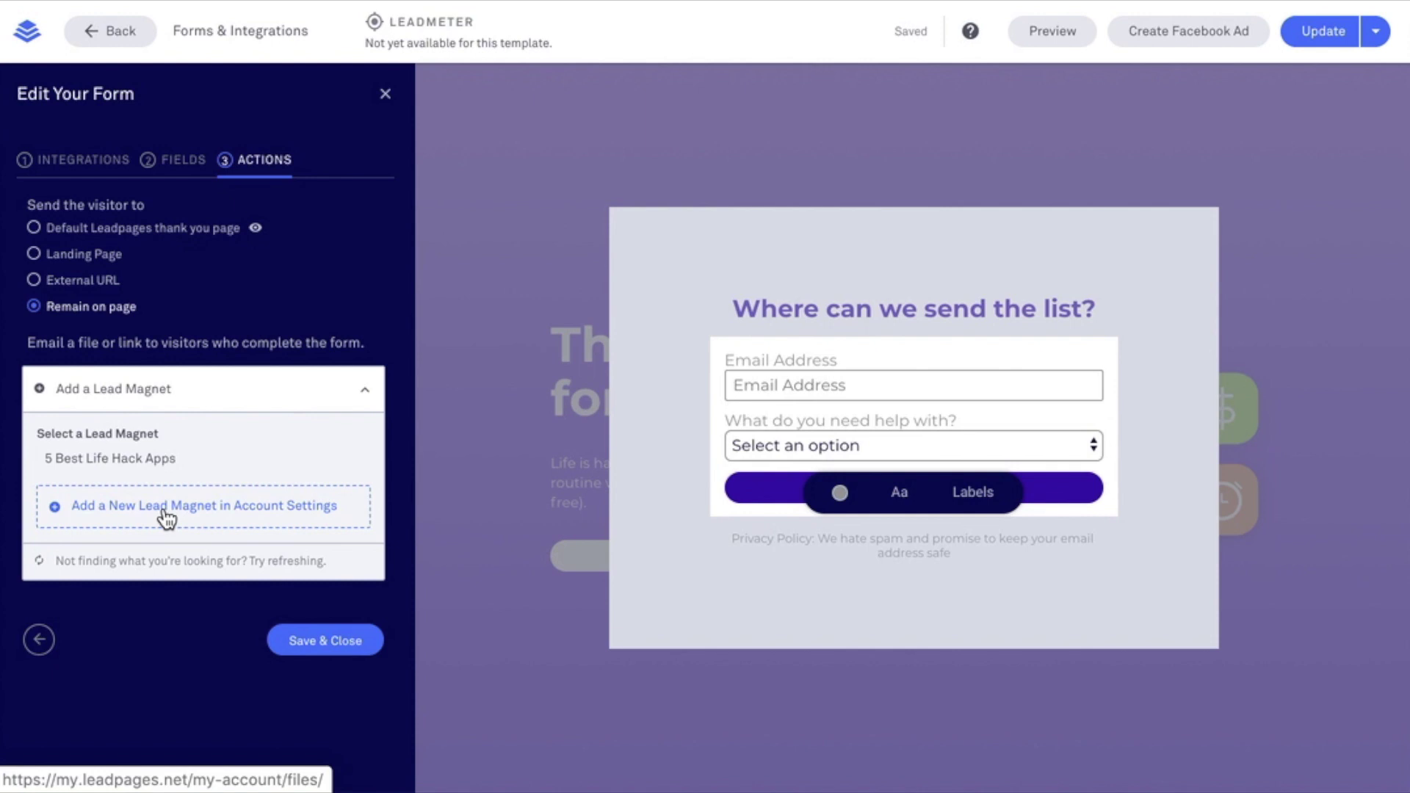
left_click(151, 573)
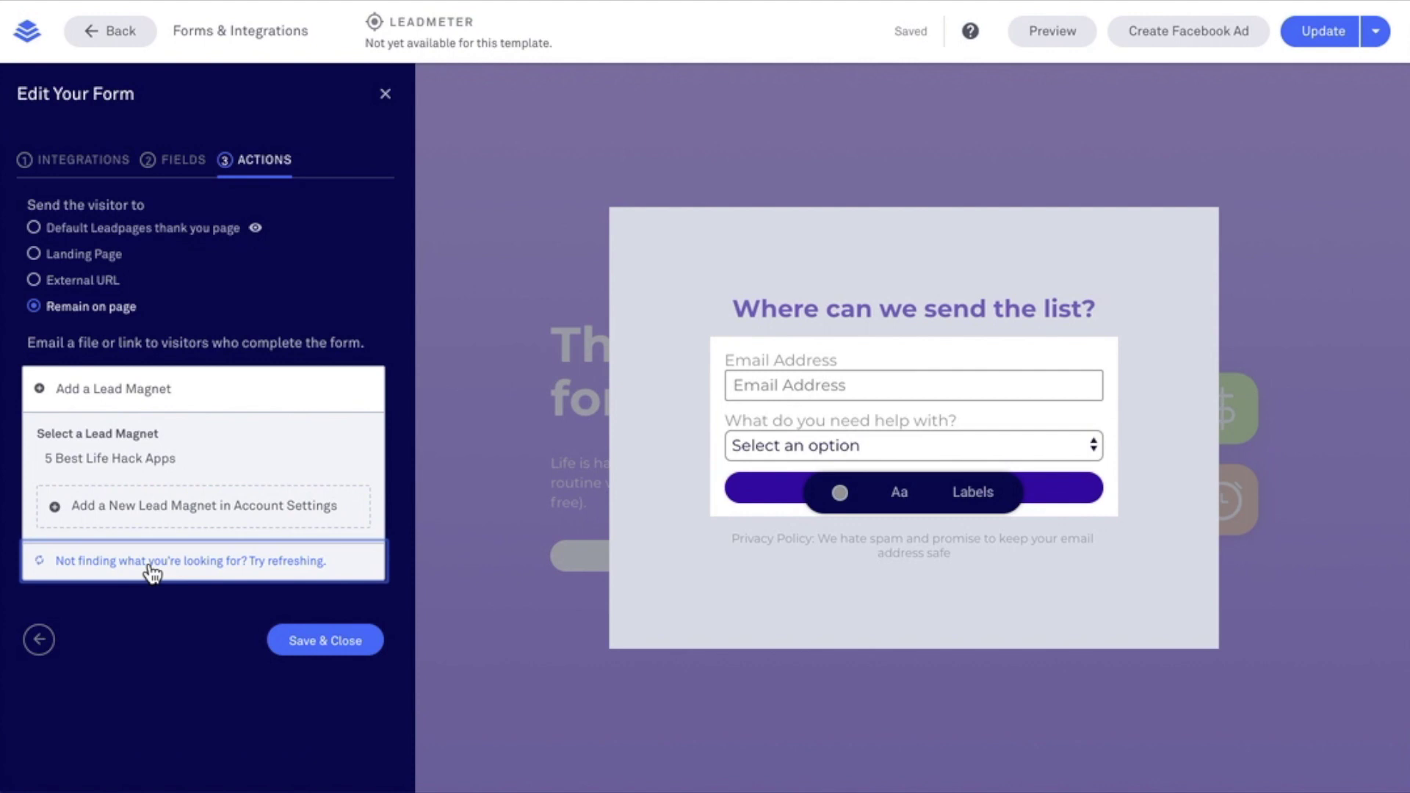
left_click(143, 464)
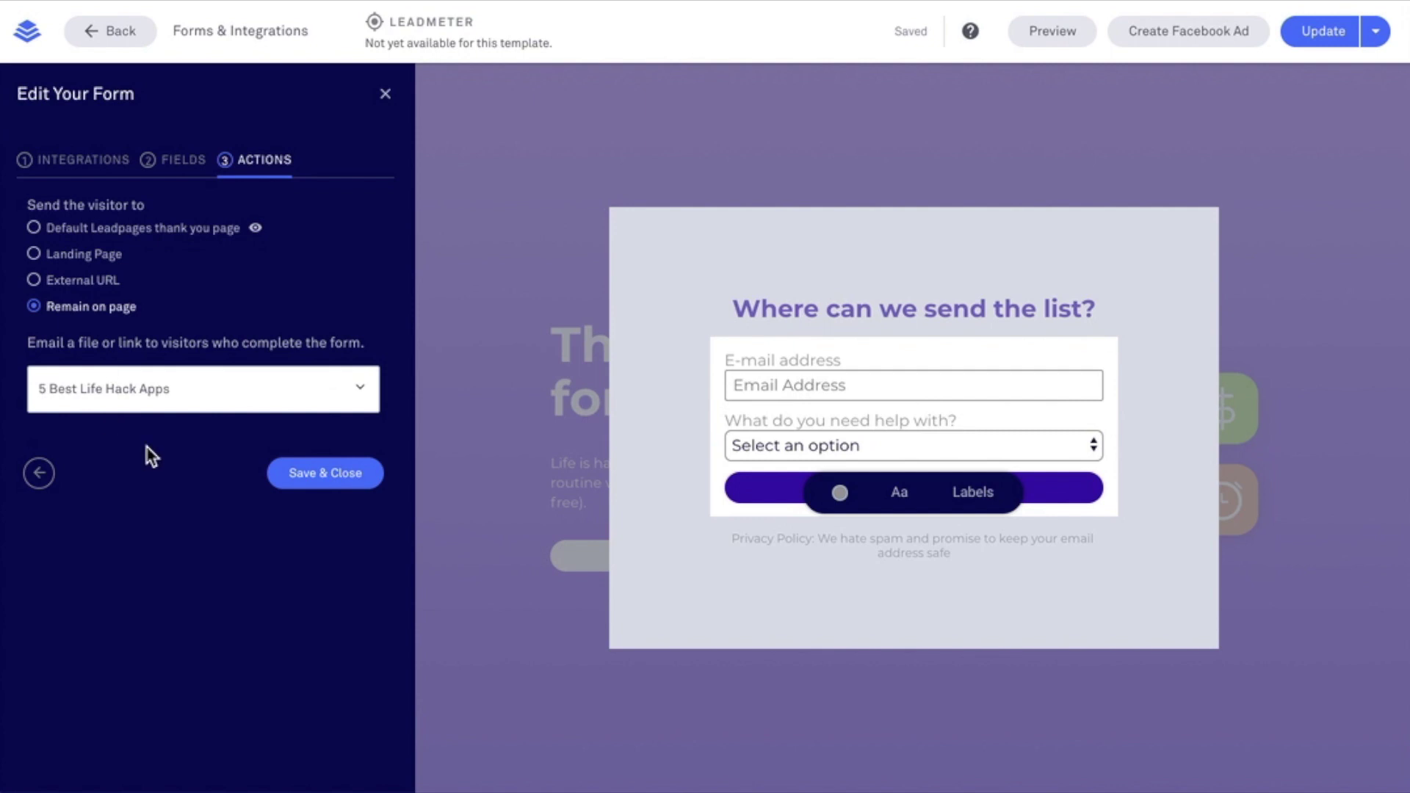
mouse_move(334, 404)
left_click(341, 476)
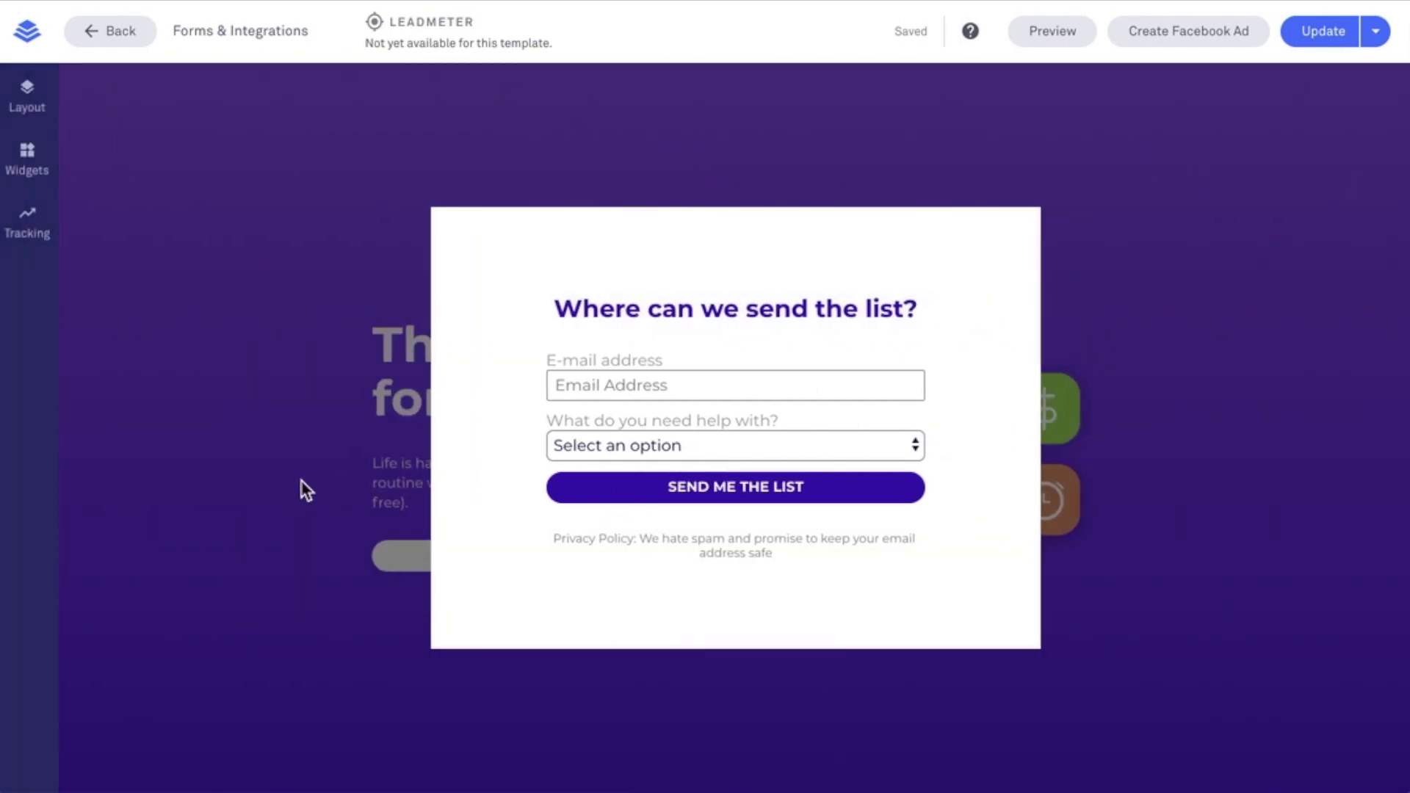
Close the pop-up to view the full landing page and show the suggested help articles
left_click(306, 490)
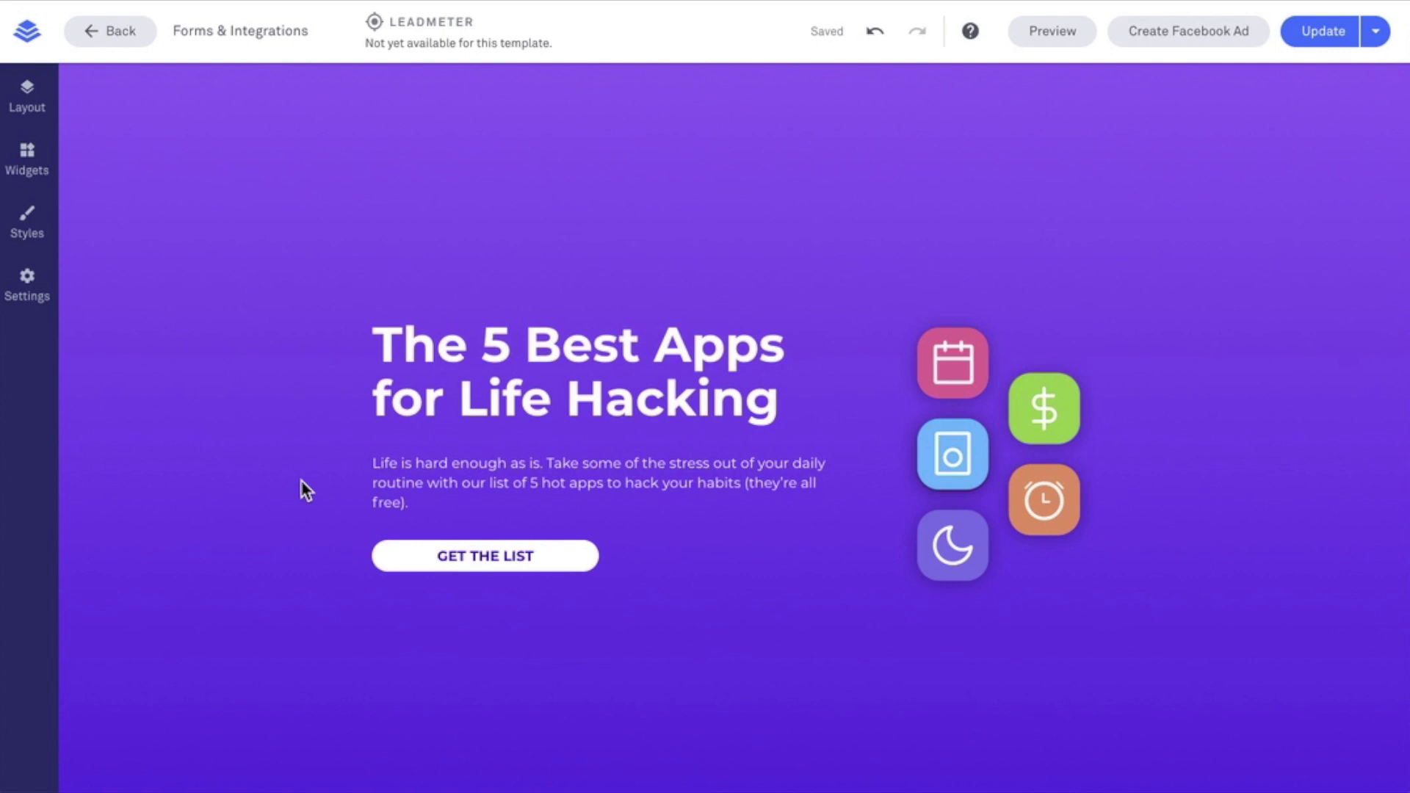
left_click(972, 34)
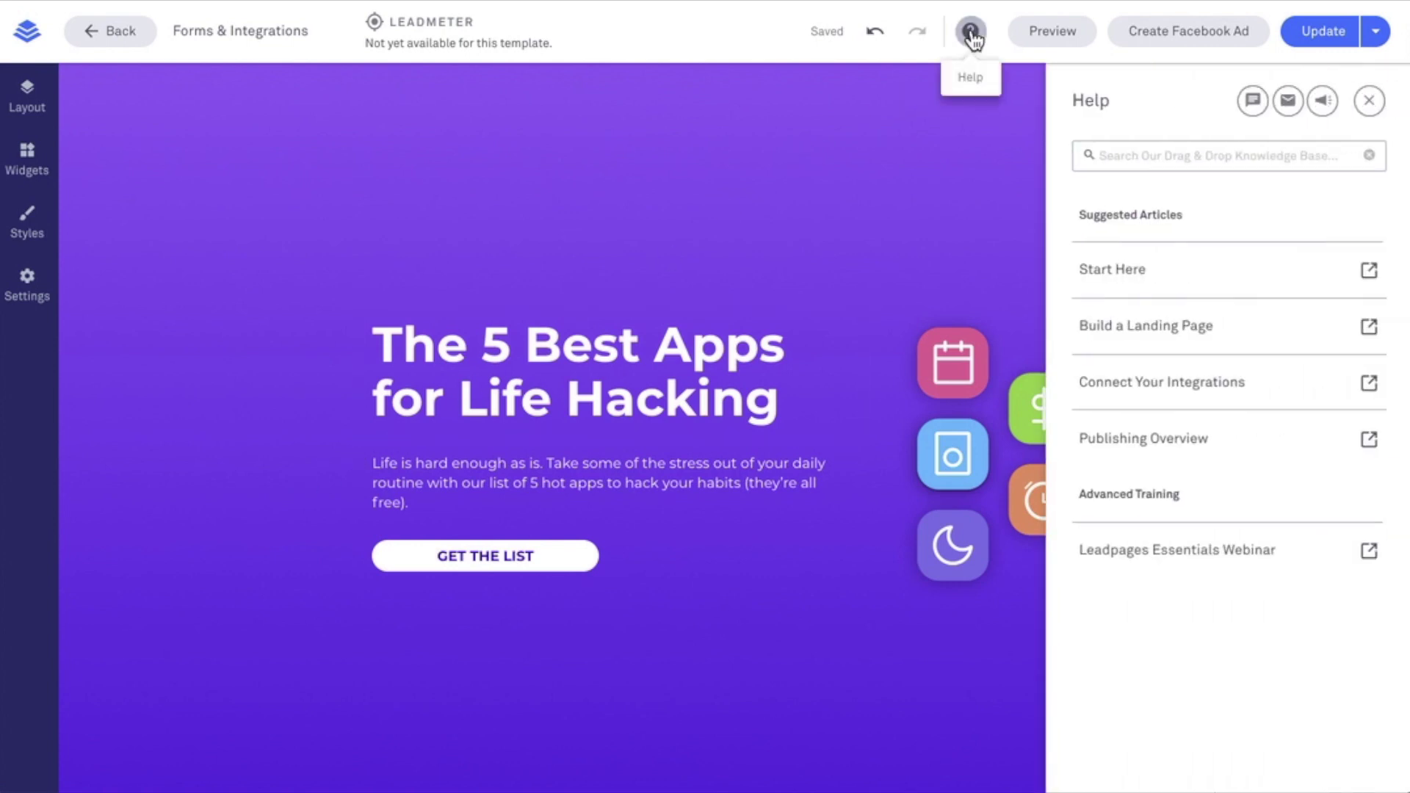